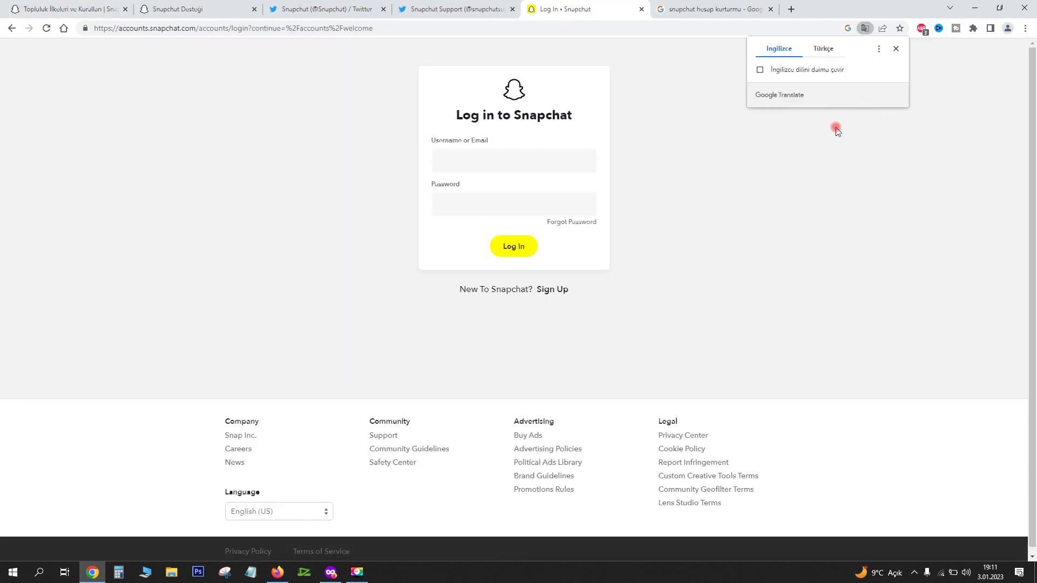
Show the Snapchat login page in Turkish, view the password-reset options, then return to login
{"action": "left_click", "coordinate": [559, 167]}
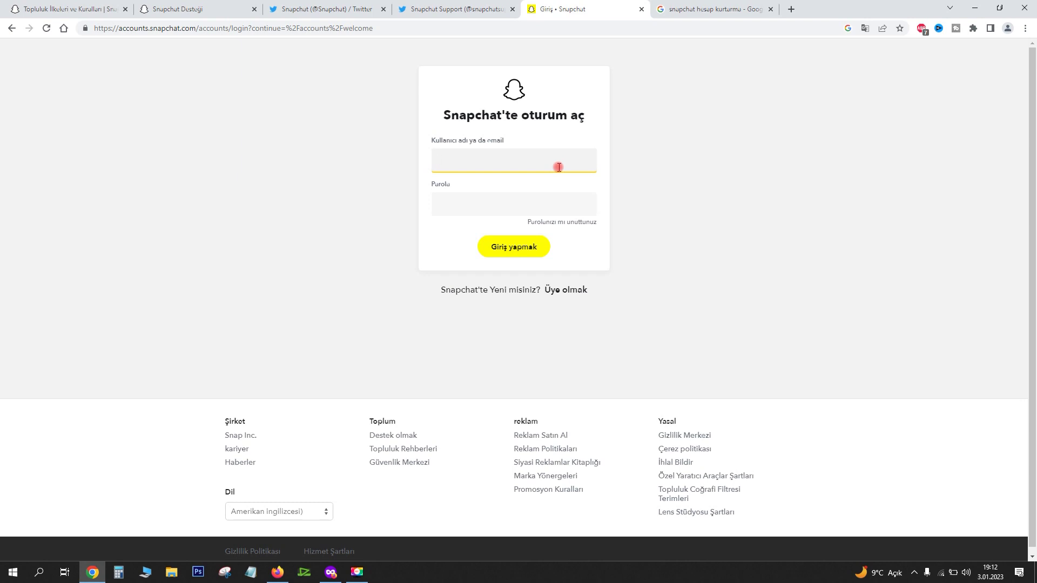
{"action": "left_click", "coordinate": [562, 222]}
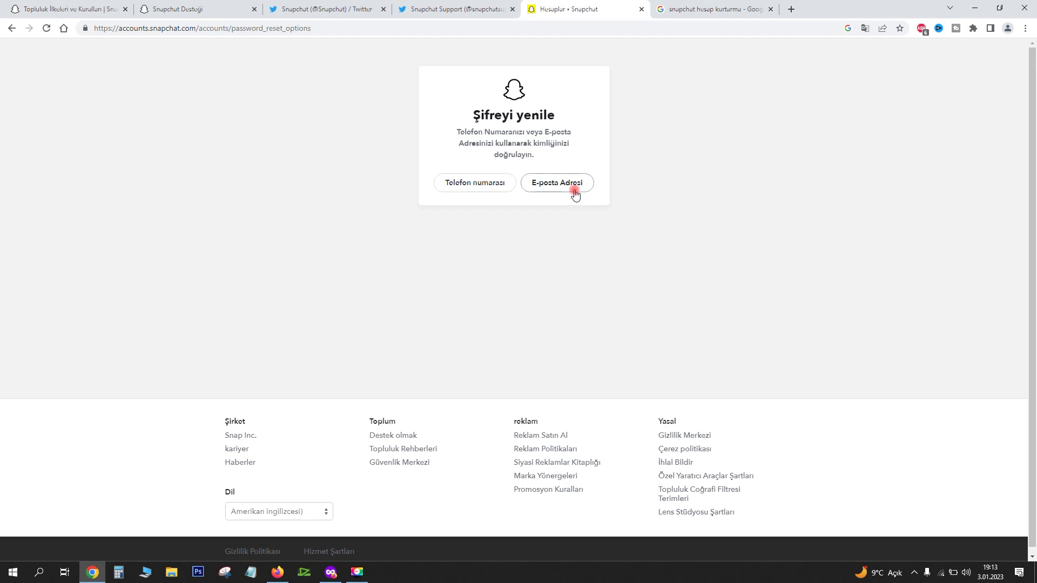
{"action": "key", "text": "alt+Left"}
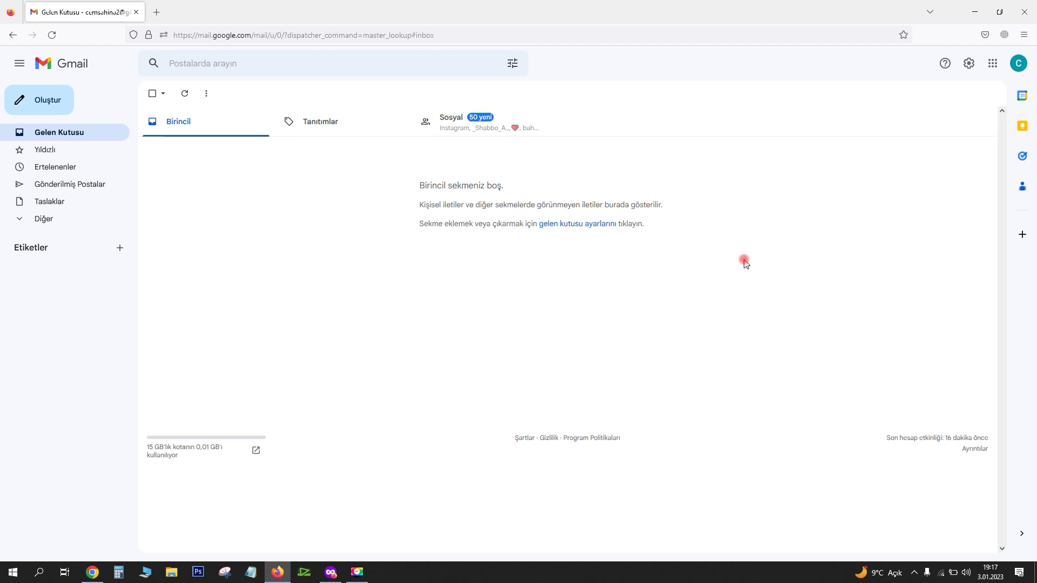
Go from the account avatar through Güvenlik settings to the Password Manager, which has no saved passwords
{"action": "left_click", "coordinate": [1019, 63]}
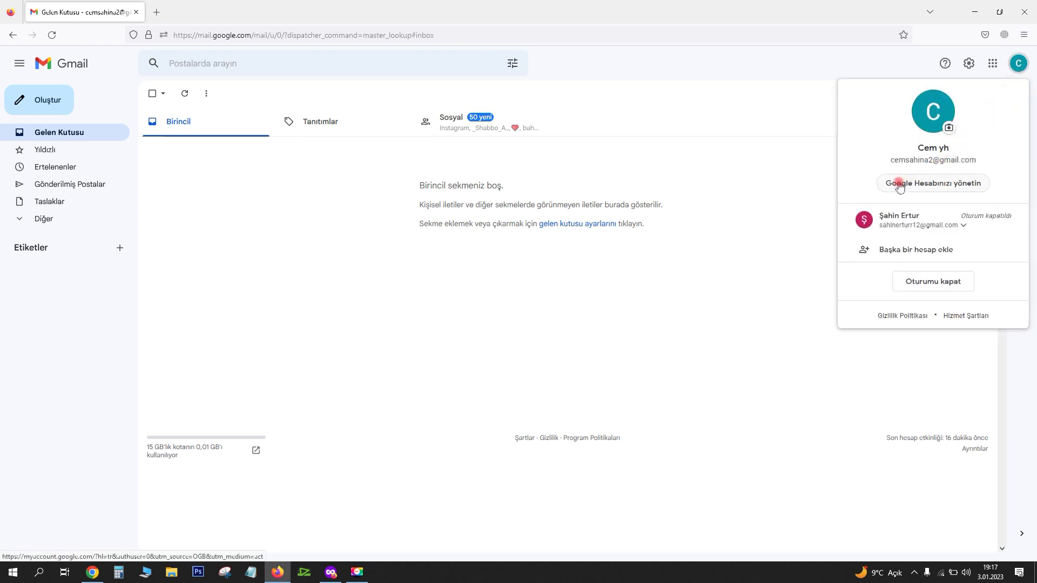
{"action": "left_click", "coordinate": [949, 189]}
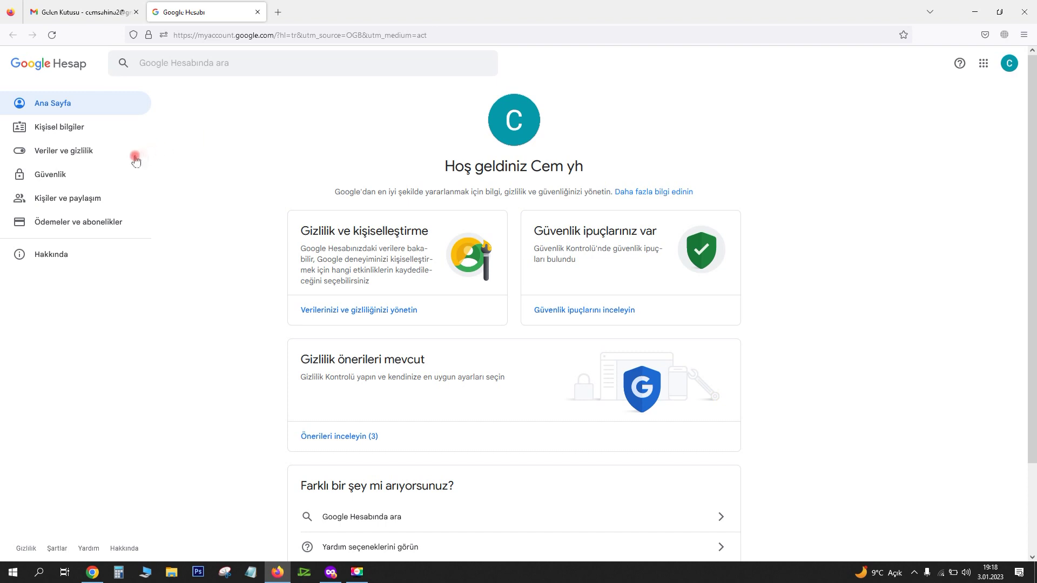
{"action": "left_click", "coordinate": [51, 175]}
{"action": "scroll", "coordinate": [828, 225], "scroll_direction": "down", "scroll_amount": 5}
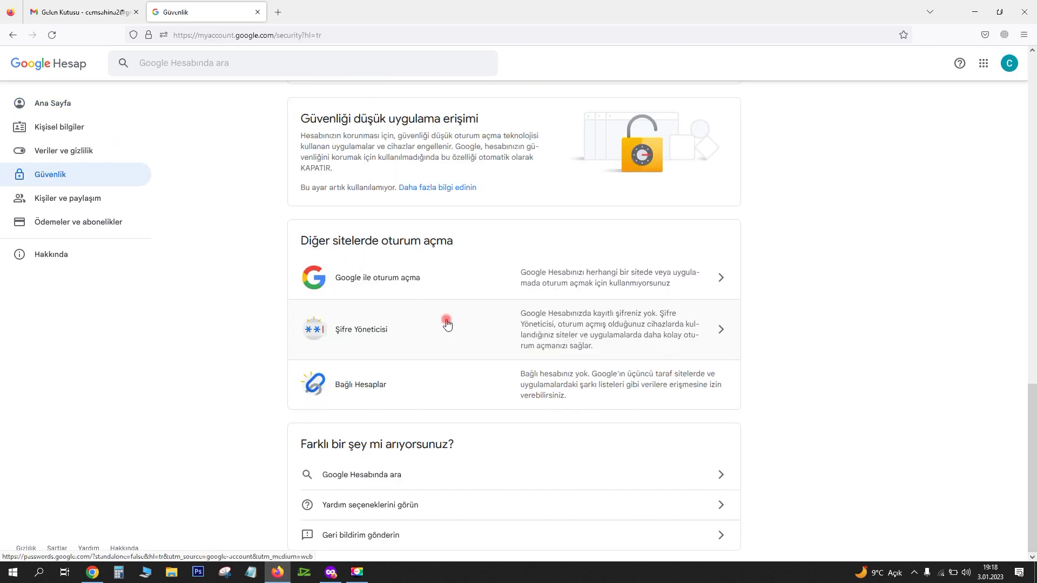
{"action": "left_click", "coordinate": [446, 325]}
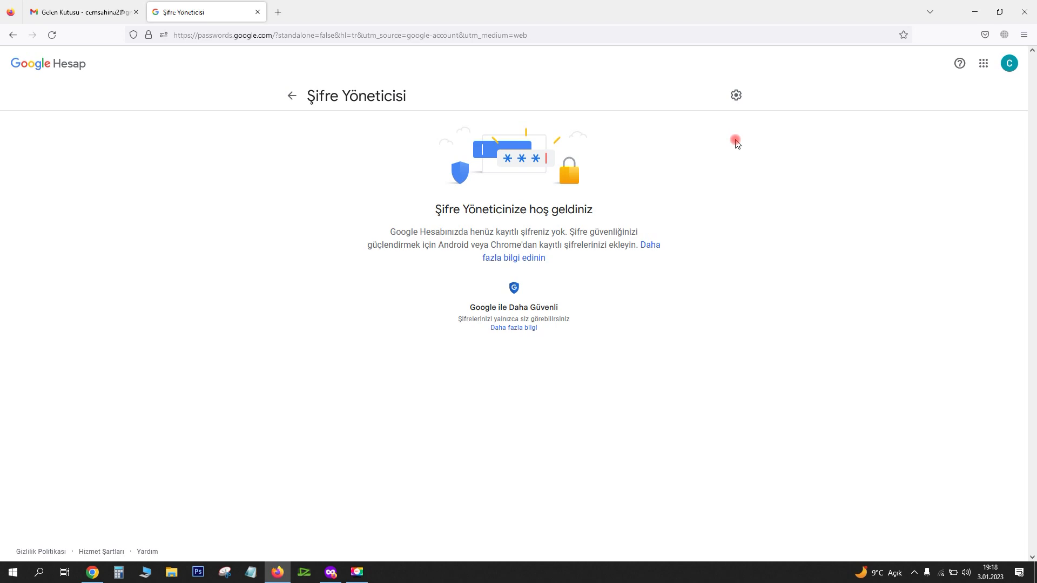
Review the Password Manager settings, including the 2 rejected sites Instagram and Facebook
{"action": "left_click", "coordinate": [736, 96]}
{"action": "scroll", "coordinate": [467, 344], "scroll_direction": "down", "scroll_amount": 5}
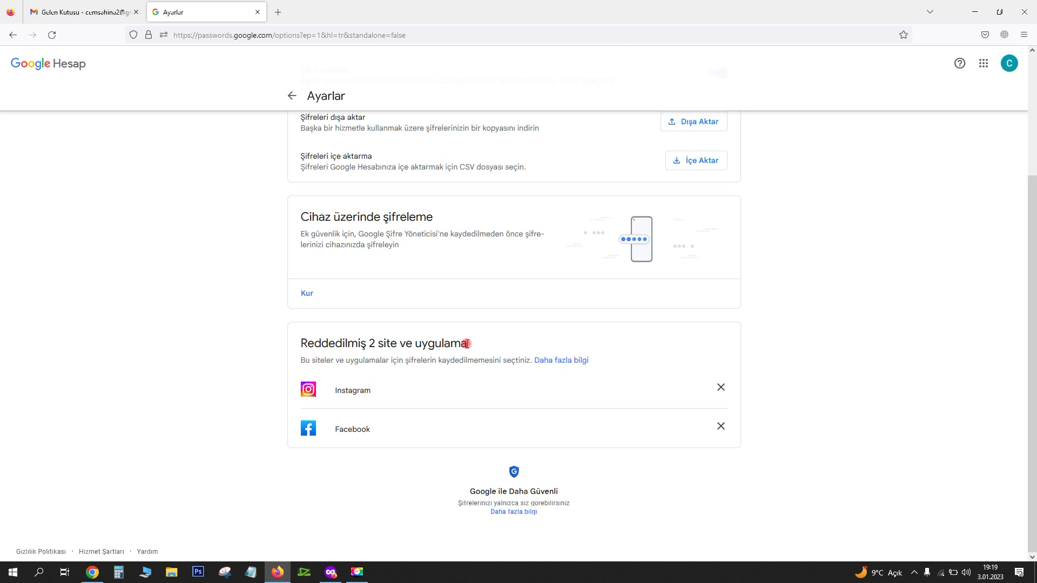
{"action": "triple_click", "coordinate": [468, 343]}
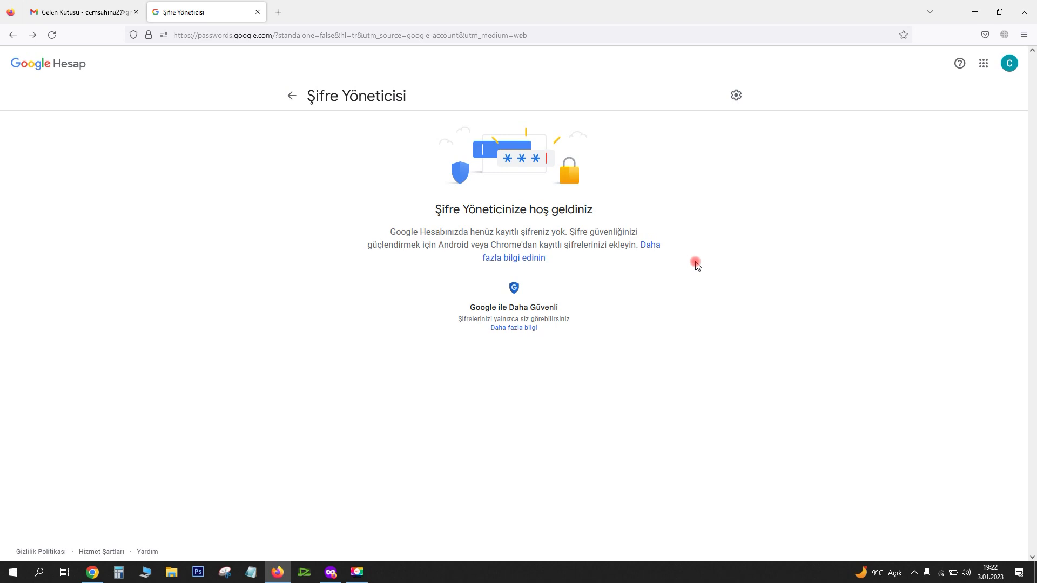
{"action": "left_click", "coordinate": [1010, 63]}
{"action": "left_click", "coordinate": [744, 224]}
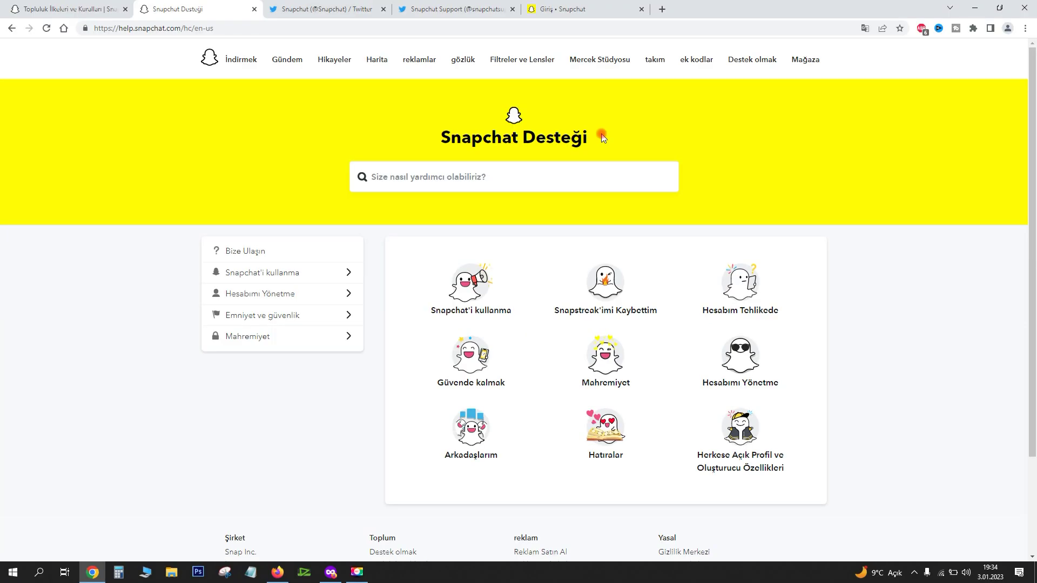
Start a Bize Ulaşın request for 'hesabıma erişemiyorum', choosing that e-mail or phone can't be verified
{"action": "left_click_drag", "start_coordinate": [603, 137], "coordinate": [393, 146]}
{"action": "left_click", "coordinate": [393, 145]}
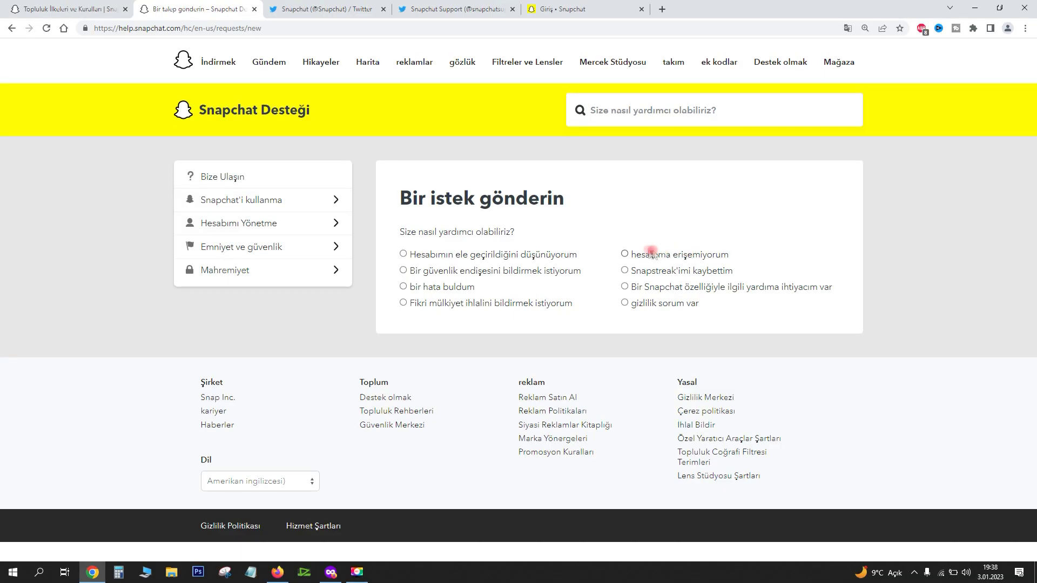
{"action": "left_click", "coordinate": [625, 254]}
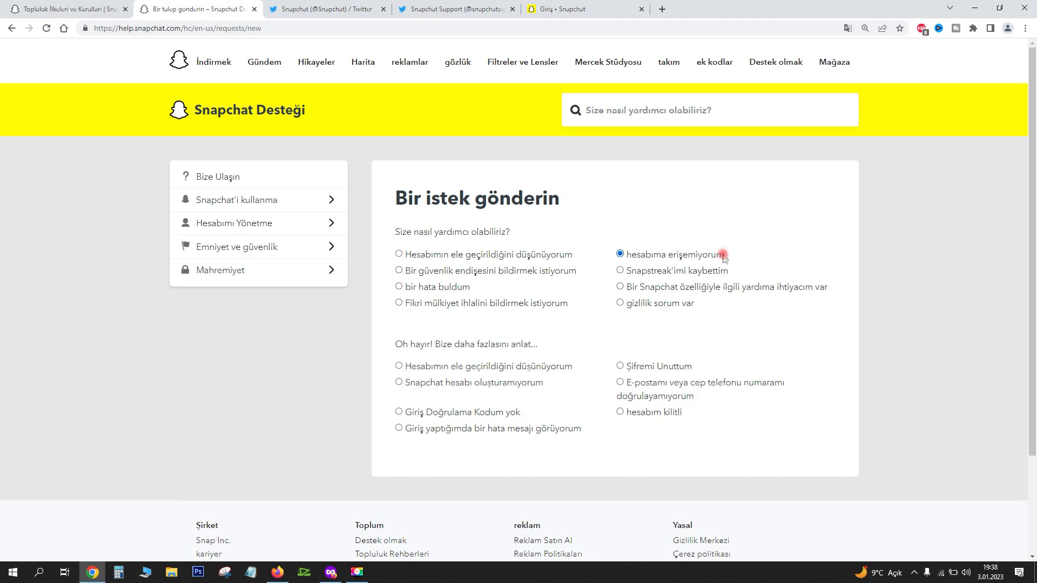
{"action": "scroll", "coordinate": [797, 342], "scroll_direction": "down", "scroll_amount": 1}
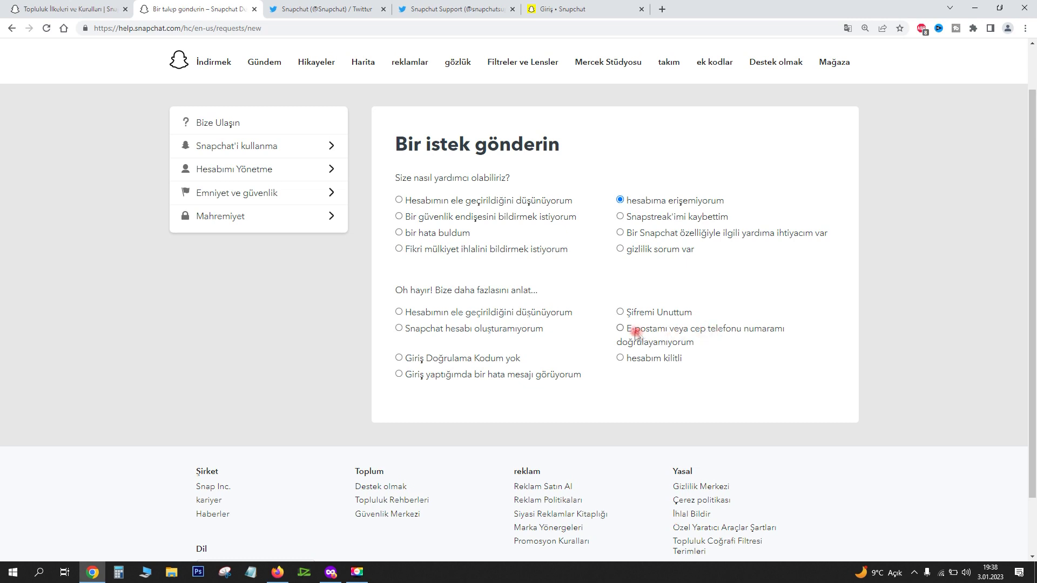
{"action": "left_click", "coordinate": [620, 327]}
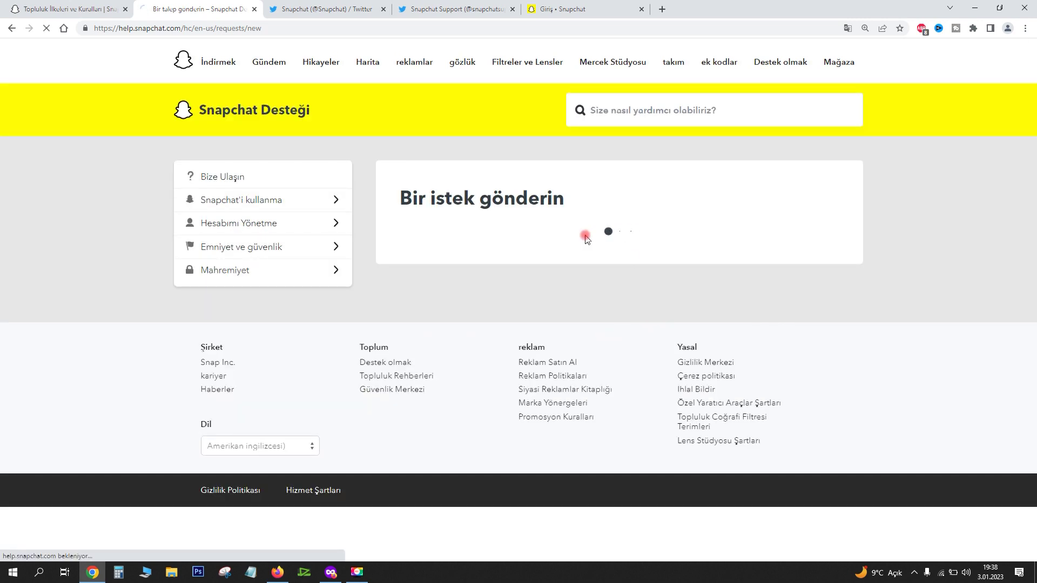
{"action": "scroll", "coordinate": [743, 425], "scroll_direction": "down", "scroll_amount": 10}
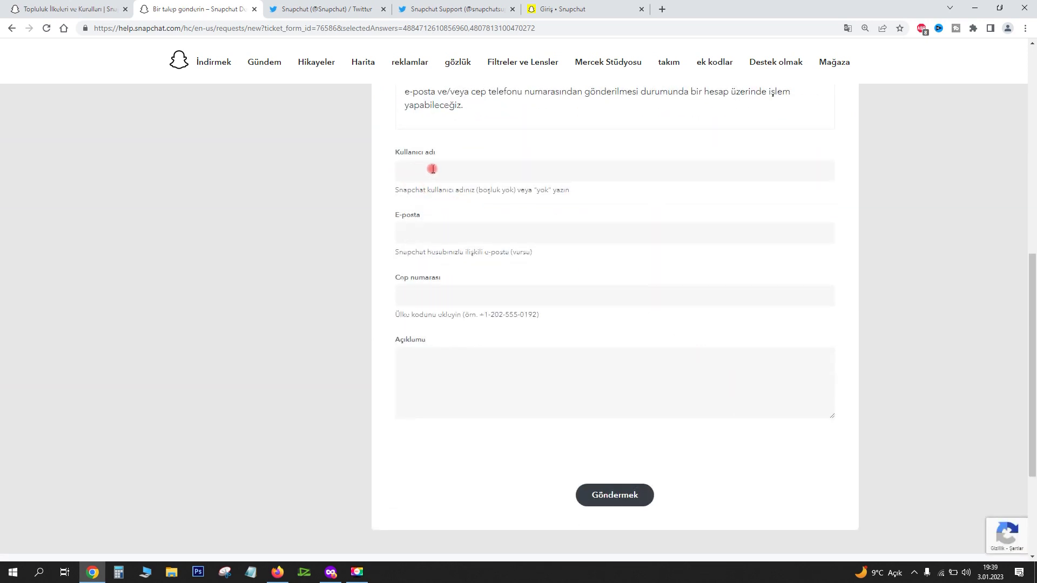
Enter the Snapchat username and the account's e-mail address in the request form at 150% zoom
{"action": "left_click", "coordinate": [438, 169]}
{"action": "key", "text": "ctrl+plus"}
{"action": "key", "text": "ctrl+plus"}
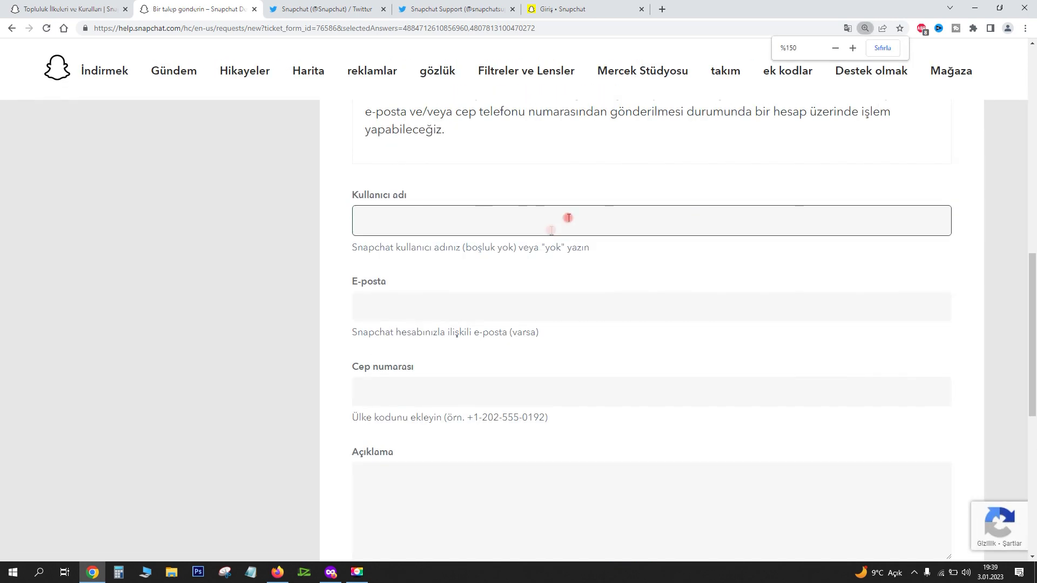
{"action": "left_click", "coordinate": [421, 226]}
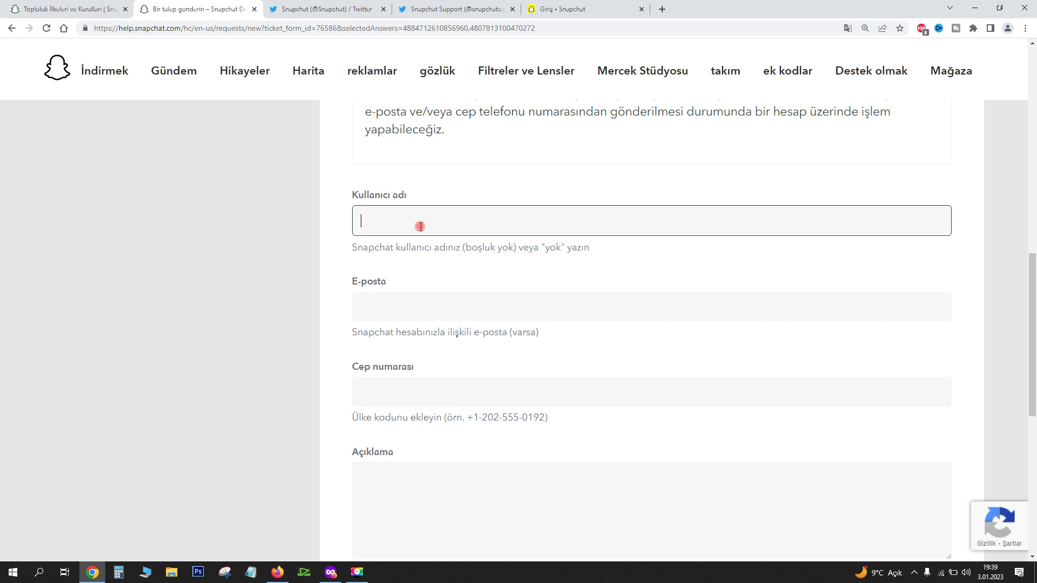
{"action": "key", "text": "Tab"}
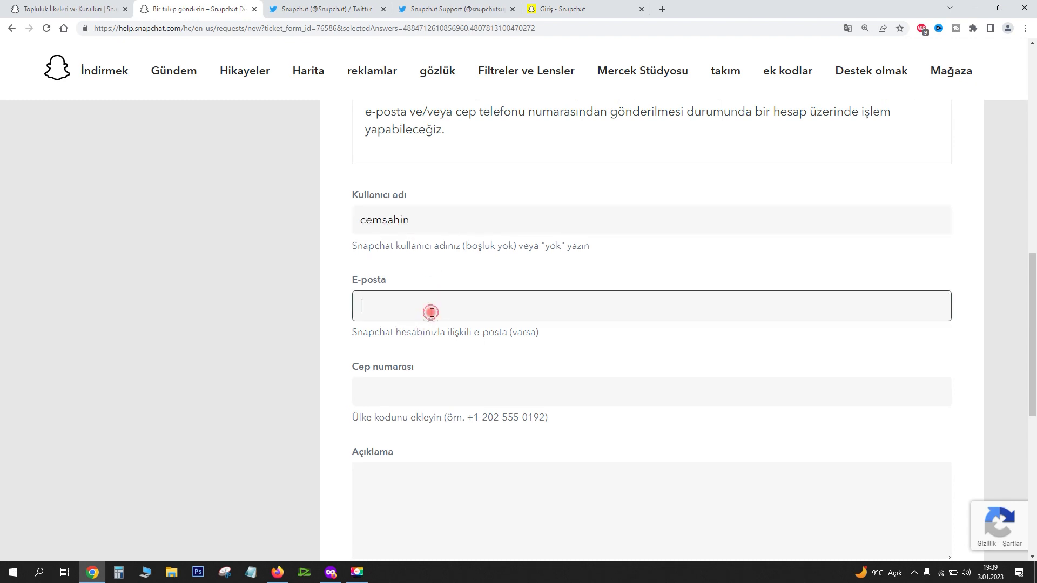
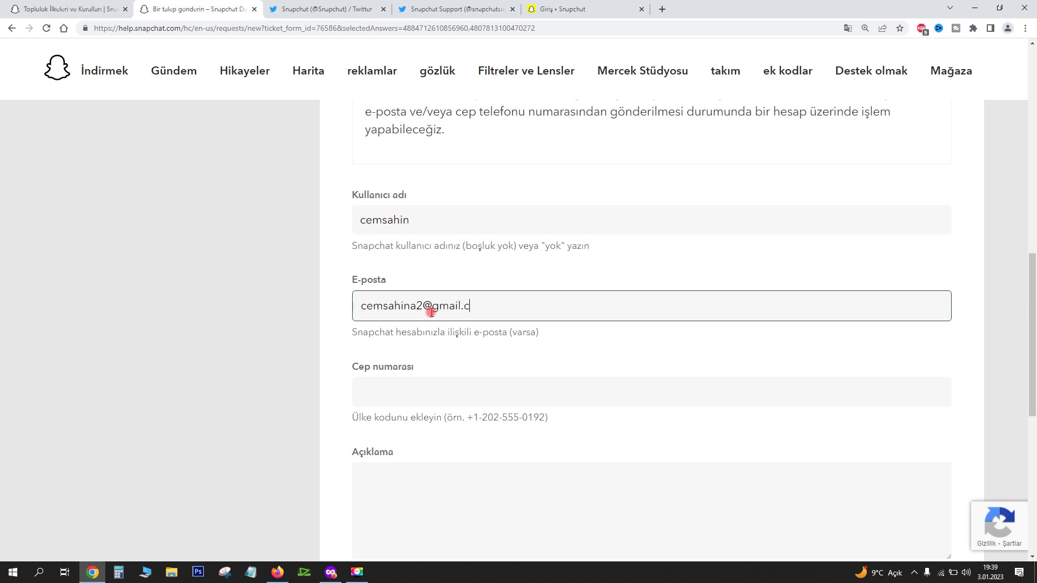
{"action": "left_click", "coordinate": [431, 312]}
{"action": "type", "text": "2"}
{"action": "left_click", "coordinate": [525, 310]}
{"action": "type", "text": "om"}
Enter the +90 mobile number, enlarge the Açıklama box, and search 'translate' in a new tab
{"action": "key", "text": "Tab"}
{"action": "scroll", "coordinate": [540, 210], "scroll_direction": "down", "scroll_amount": 1}
{"action": "key", "text": "ctrl+minus"}
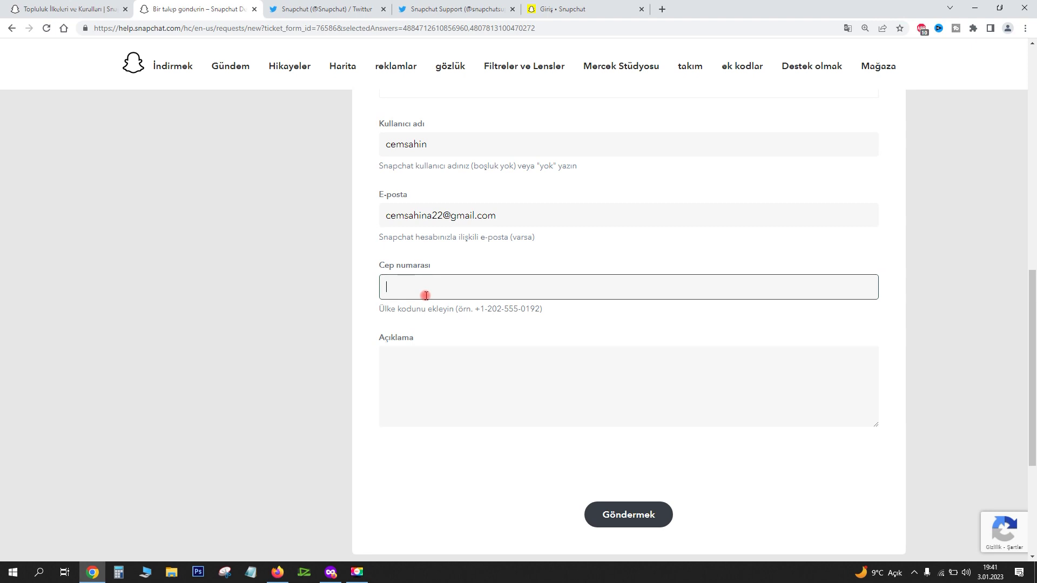
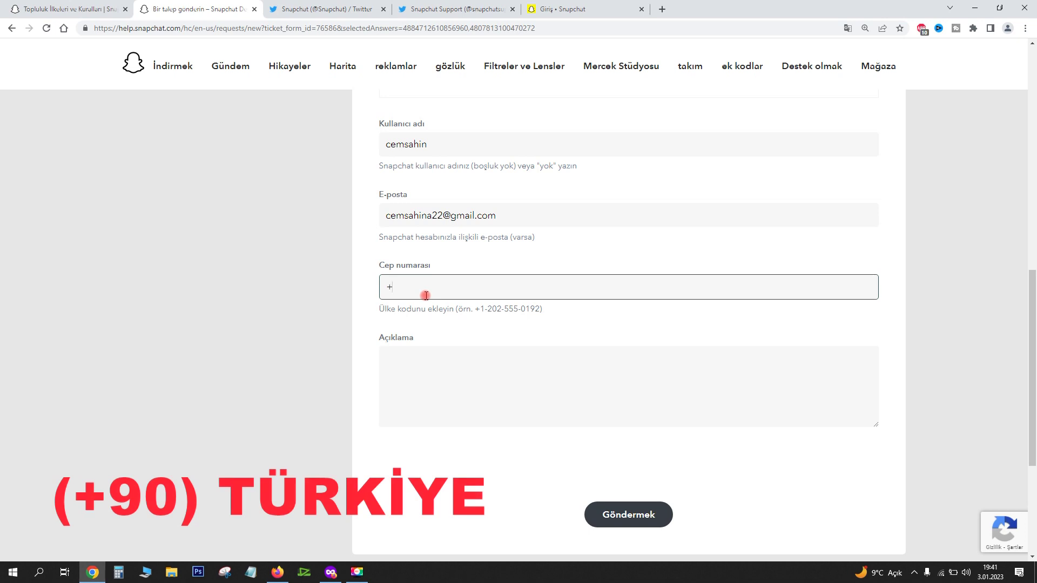
{"action": "left_click", "coordinate": [382, 324]}
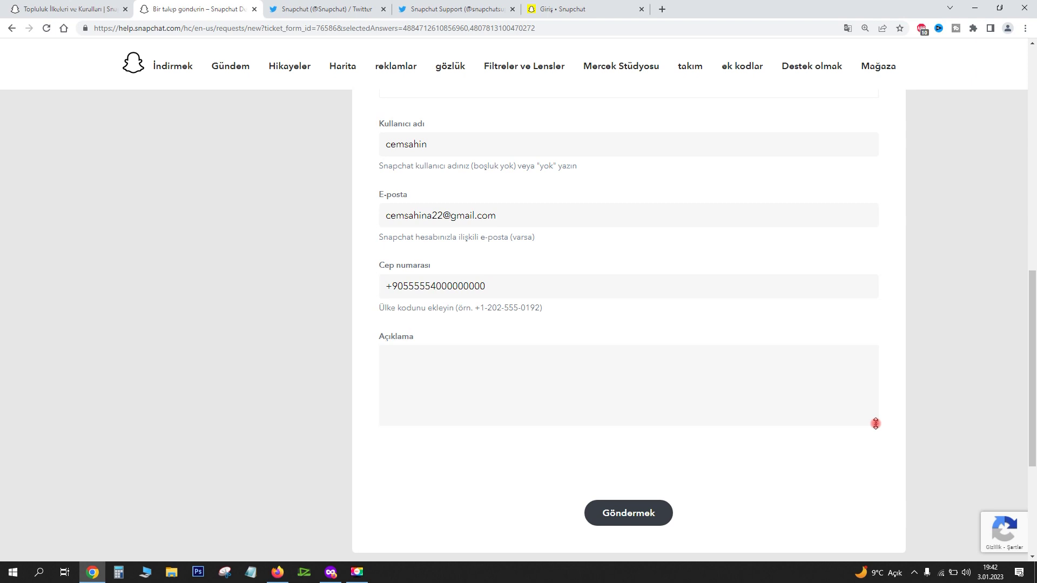
{"action": "left_click_drag", "start_coordinate": [876, 424], "coordinate": [876, 443]}
{"action": "left_click", "coordinate": [391, 341]}
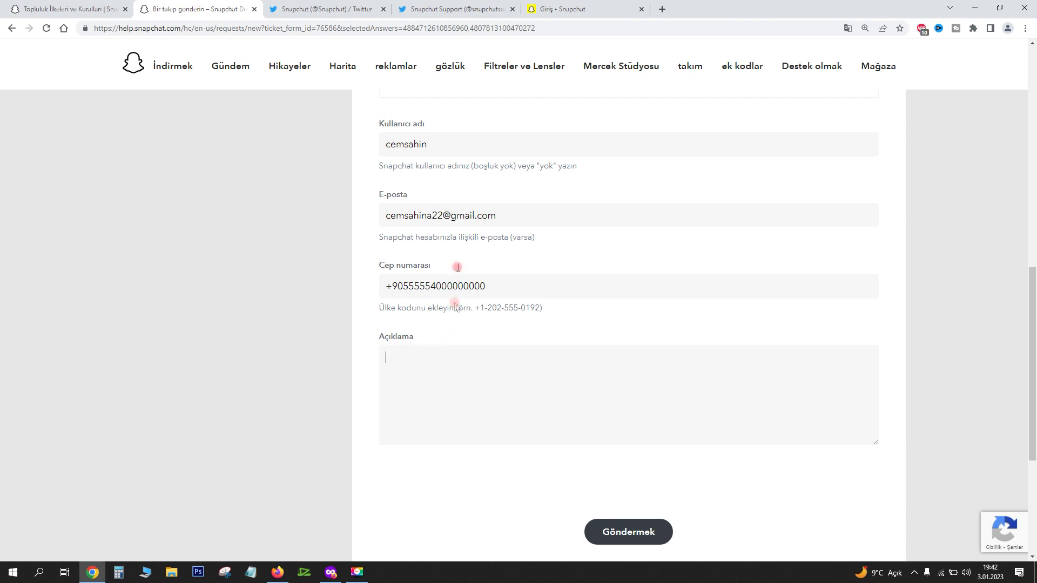
{"action": "left_click", "coordinate": [662, 9]}
{"action": "type", "text": "translate"}
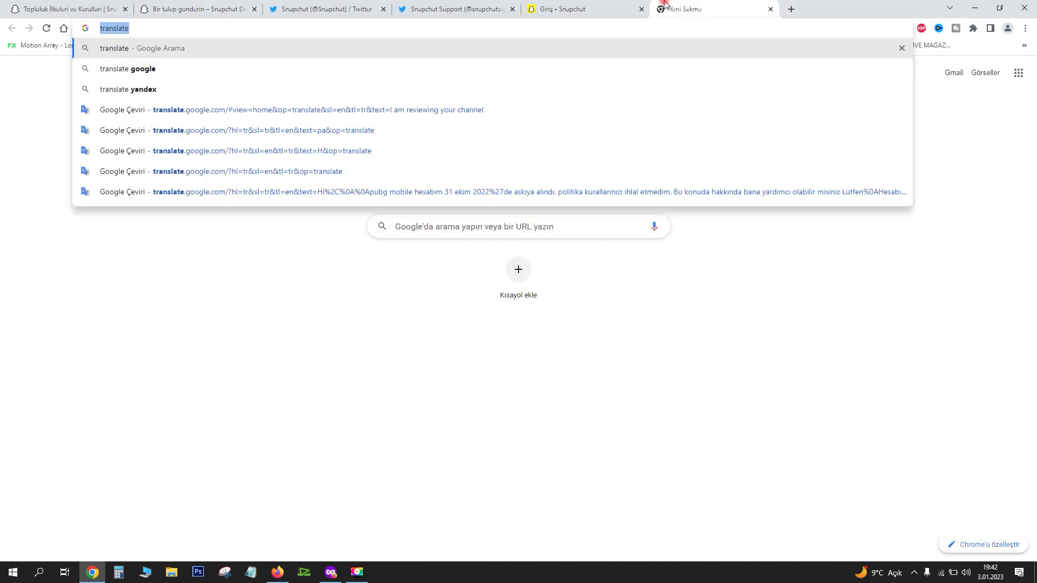
{"action": "type", "text": "translate"}
Open Google Translate from the search results and translate 'merhaba,' into English as 'Hi,'
{"action": "key", "text": "Return"}
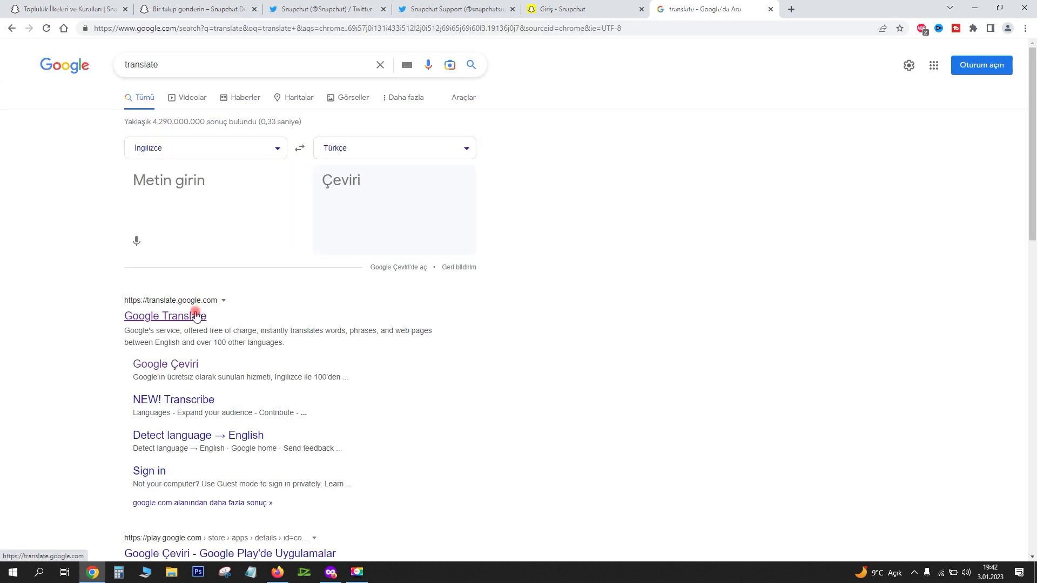
{"action": "left_click", "coordinate": [196, 317]}
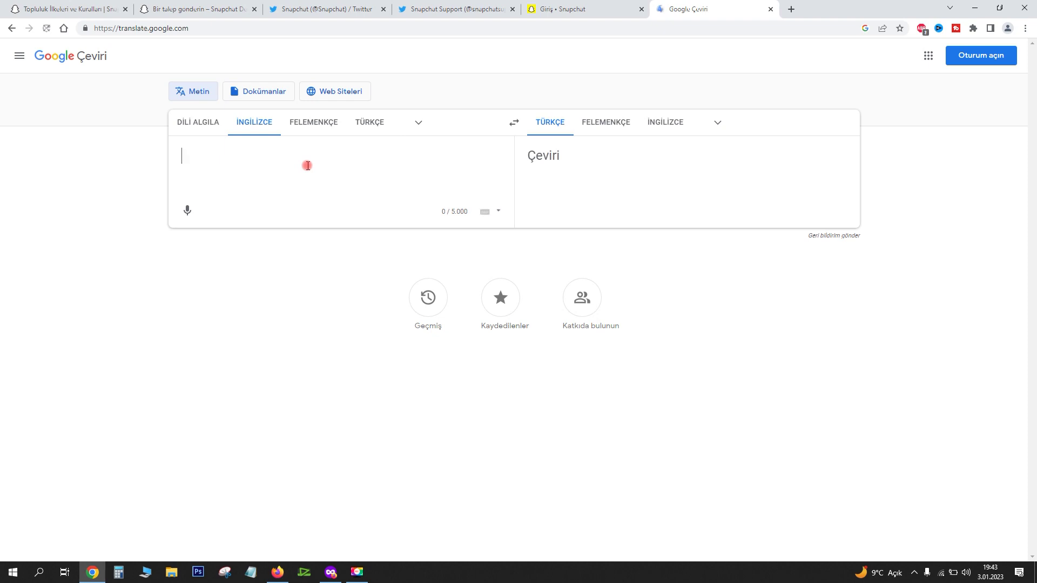
{"action": "type", "text": "merhaba,"}
{"action": "key", "text": "Return"}
{"action": "key", "text": "Return"}
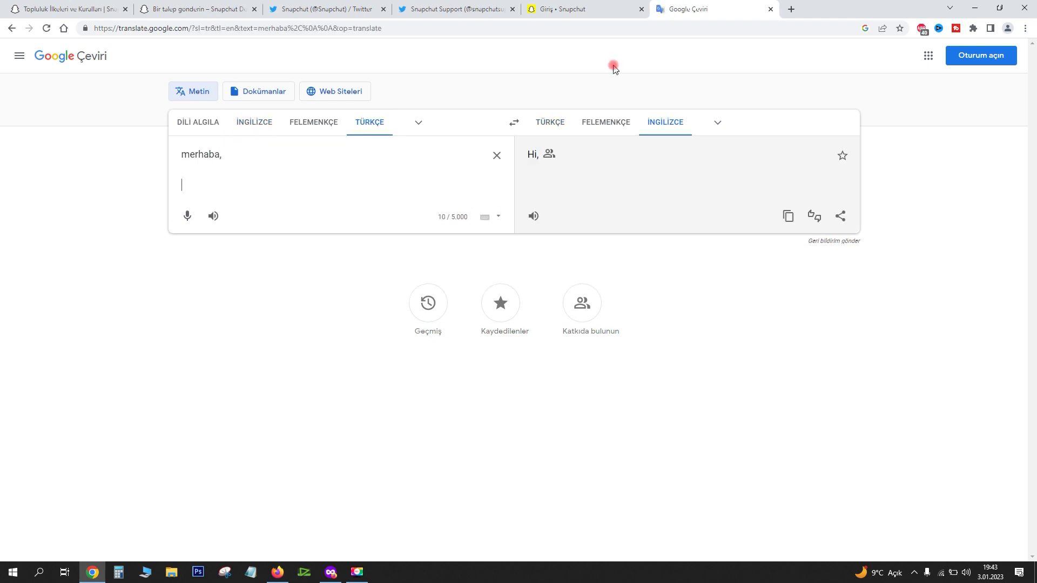
{"action": "key", "text": "alt+Tab"}
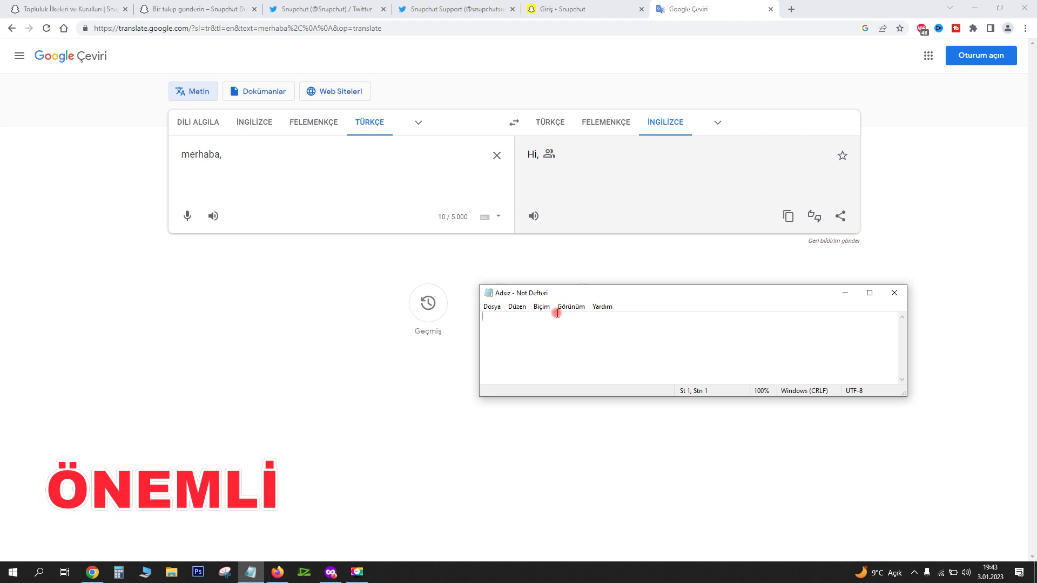
In Notepad, write the quoted suspension-date heading plus 'Kullanıcı adı:', 'Kullanıcı kimliği:' and 'Ülke:' lines
{"action": "type", "text": "\"Snapchati"}
{"action": "type", "text": "in hesabınızın askıya alınma tarihi\""}
{"action": "key", "text": "Return"}
{"action": "type", "text": "Kullanıcı adı:"}
{"action": "key", "text": "Return"}
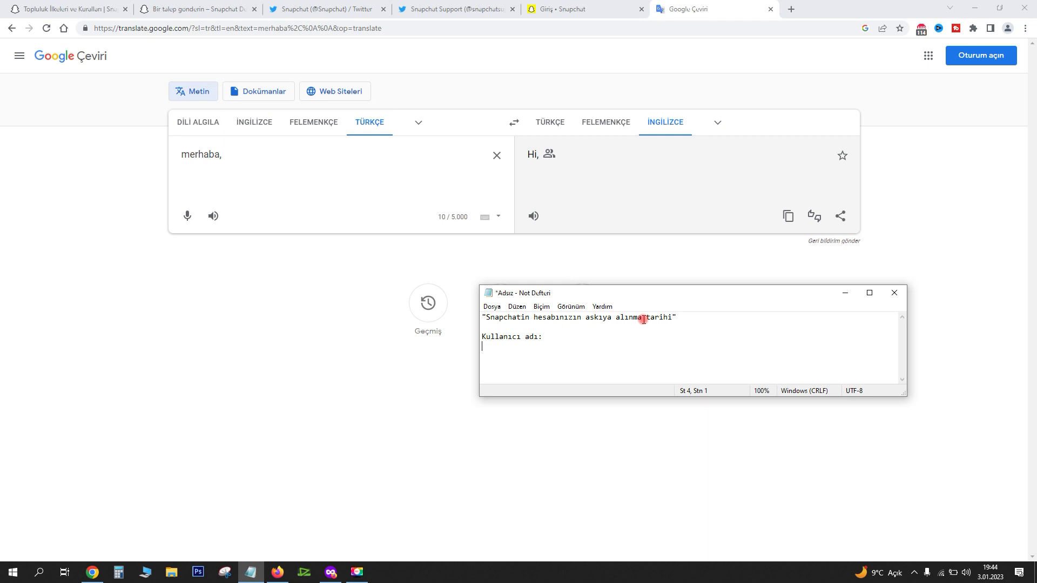
{"action": "type", "text": "Kullanıcı kimliği"}
{"action": "type", "text": ":"}
{"action": "type", "text": "Ülke: TÜRK"}
{"action": "key", "text": "BackSpace"}
{"action": "key", "text": "BackSpace"}
{"action": "key", "text": "BackSpace"}
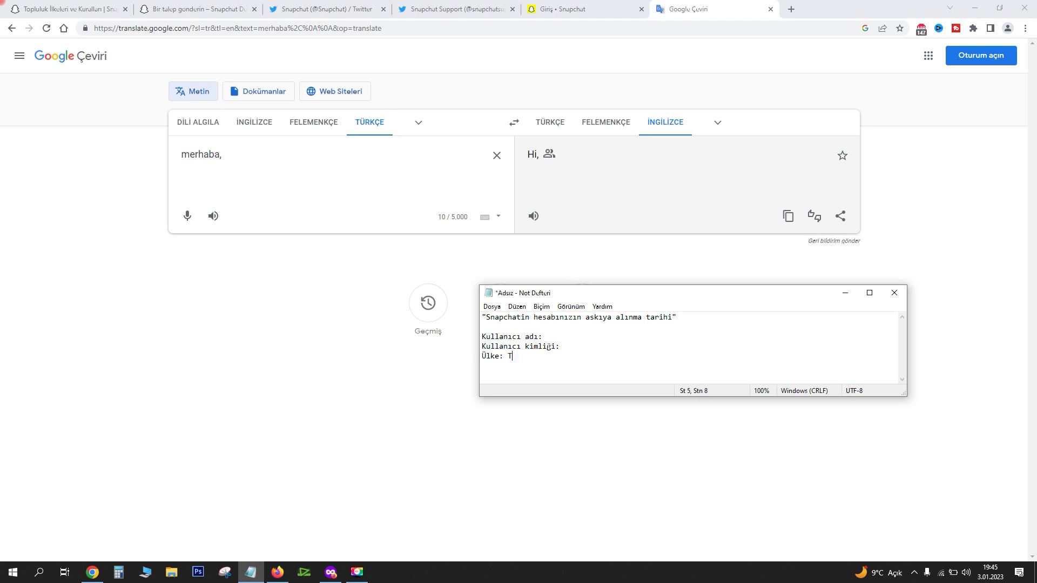
{"action": "type", "text": "ÜRK"}
{"action": "left_click", "coordinate": [253, 190]}
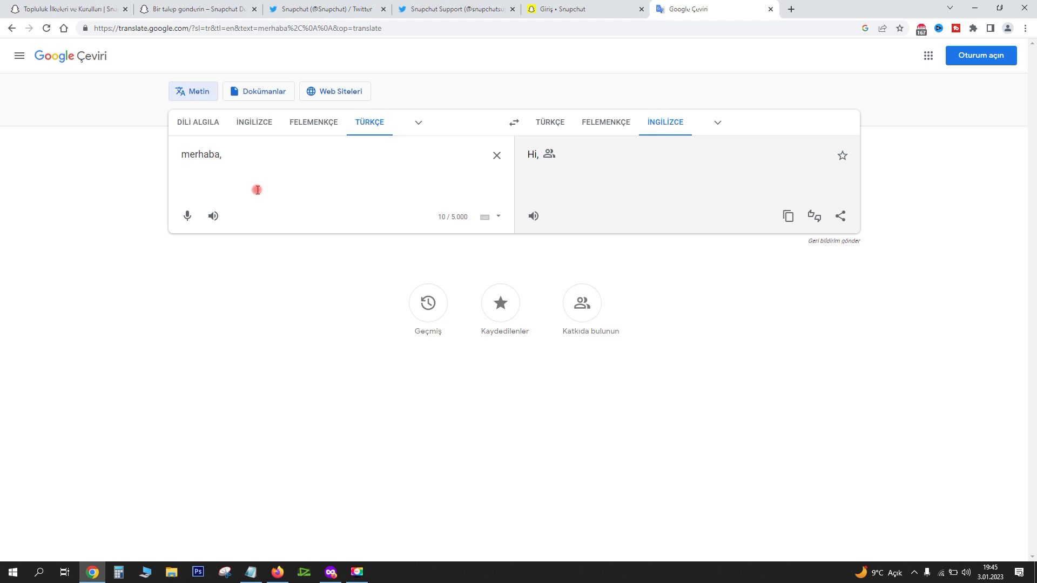
Type the Turkish paragraph saying the account was suspended on 30 ekim 2022 without breaking community rules
{"action": "type", "text": "31"}
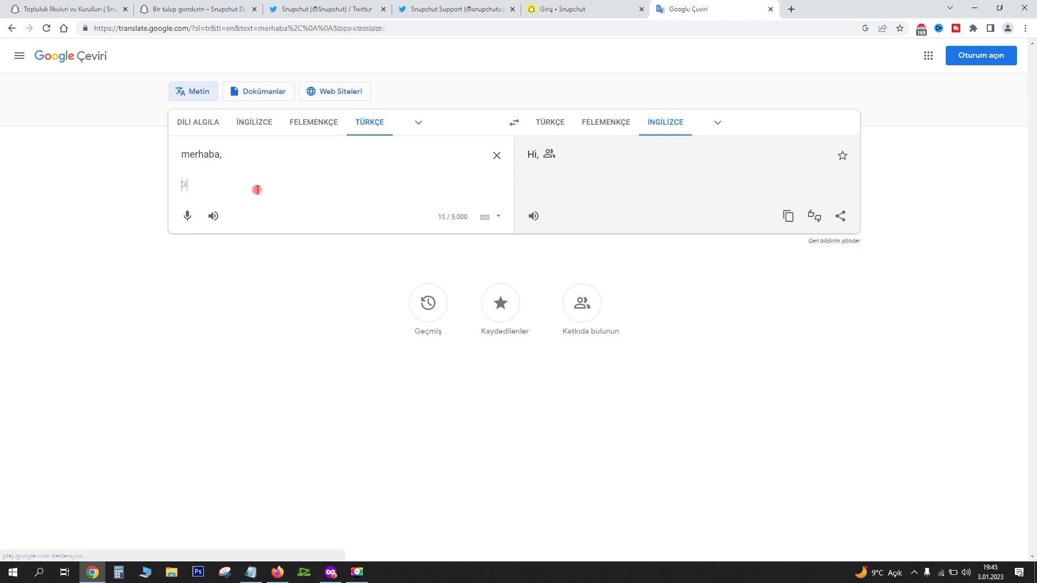
{"action": "key", "text": "BackSpace"}
{"action": "key", "text": "BackSpace"}
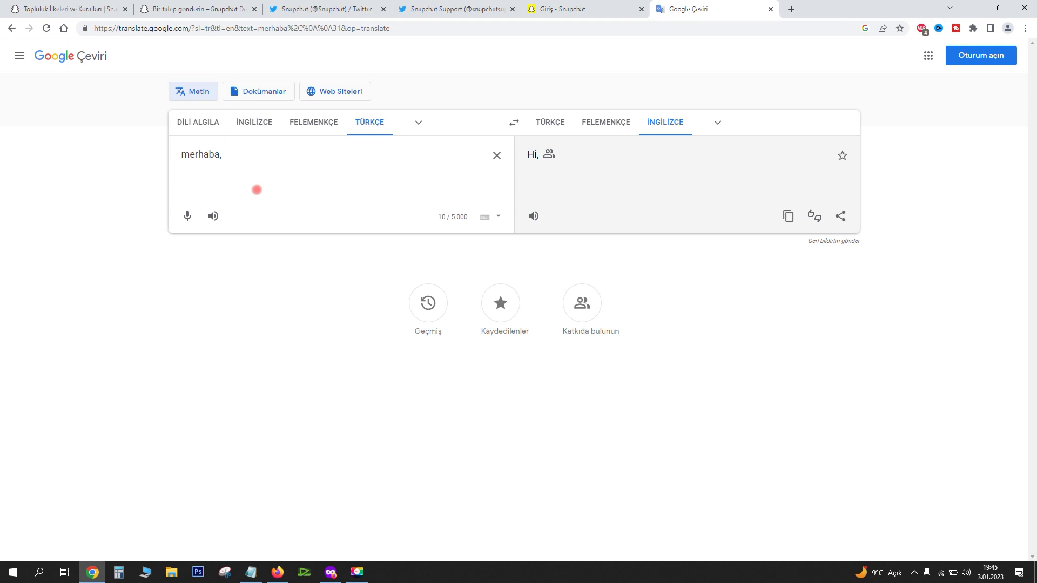
{"action": "type", "text": "30 ekim 2022"}
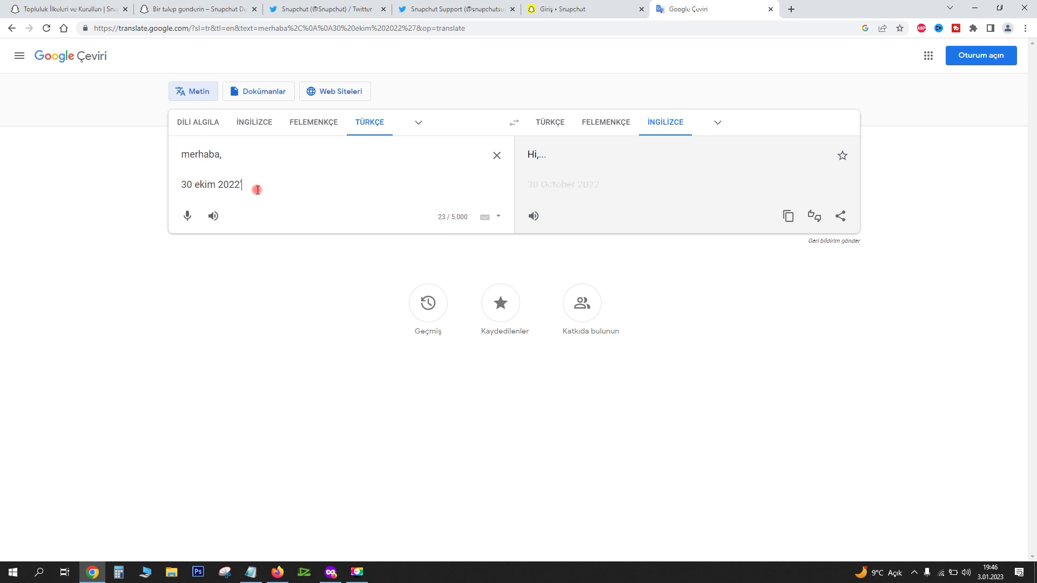
{"action": "type", "text": "'de hesabım askıya alındıu"}
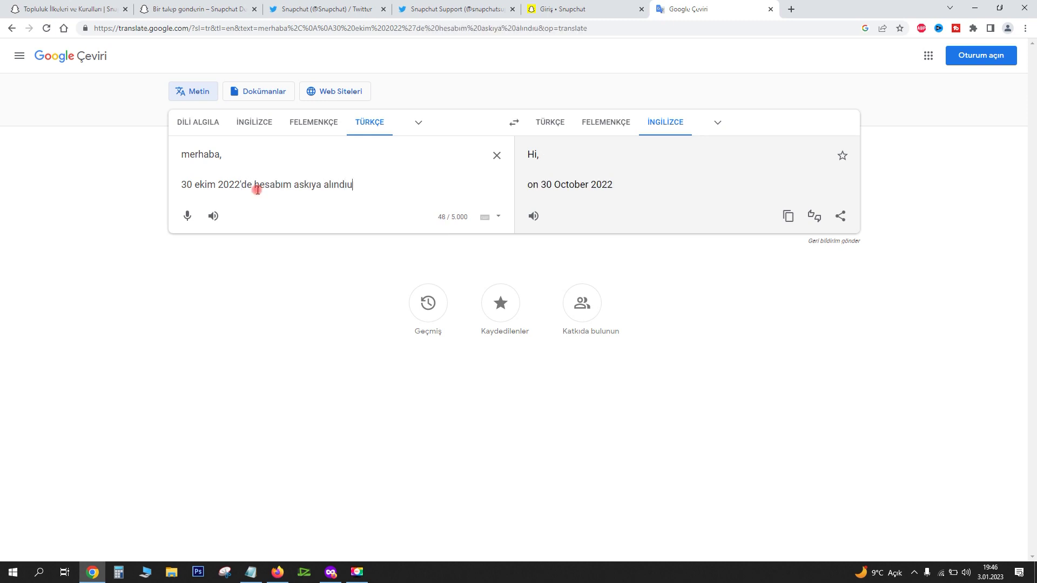
{"action": "key", "text": "BackSpace"}
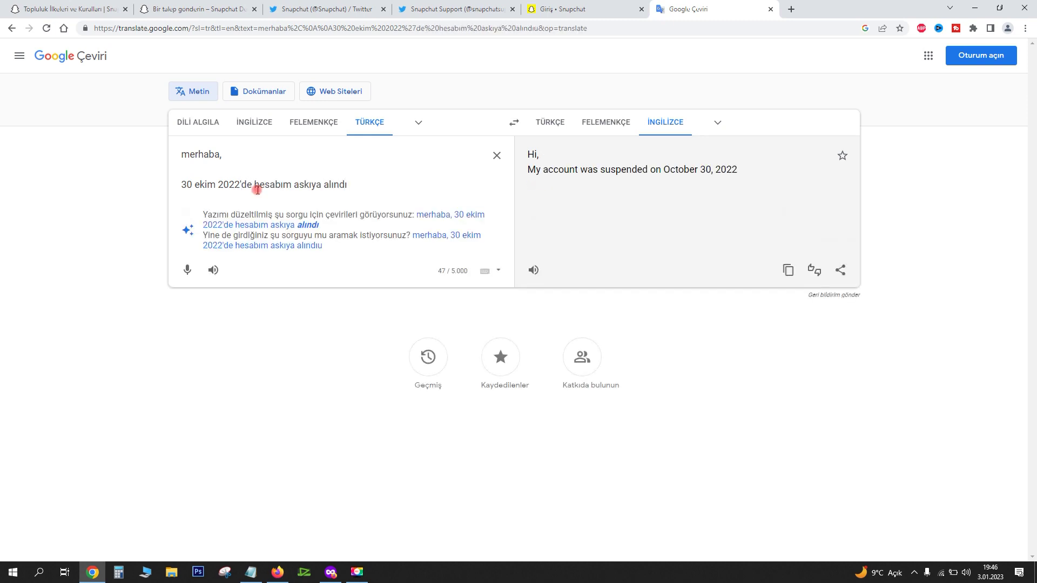
{"action": "type", "text": ", snapcha"}
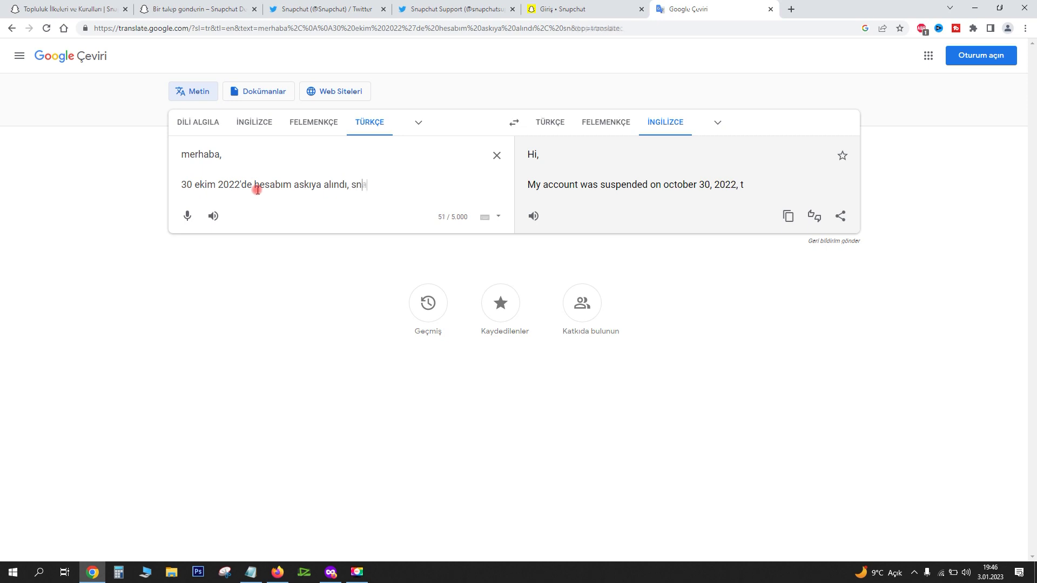
{"action": "key", "text": "BackSpace"}
{"action": "key", "text": "BackSpace"}
{"action": "key", "text": "BackSpace"}
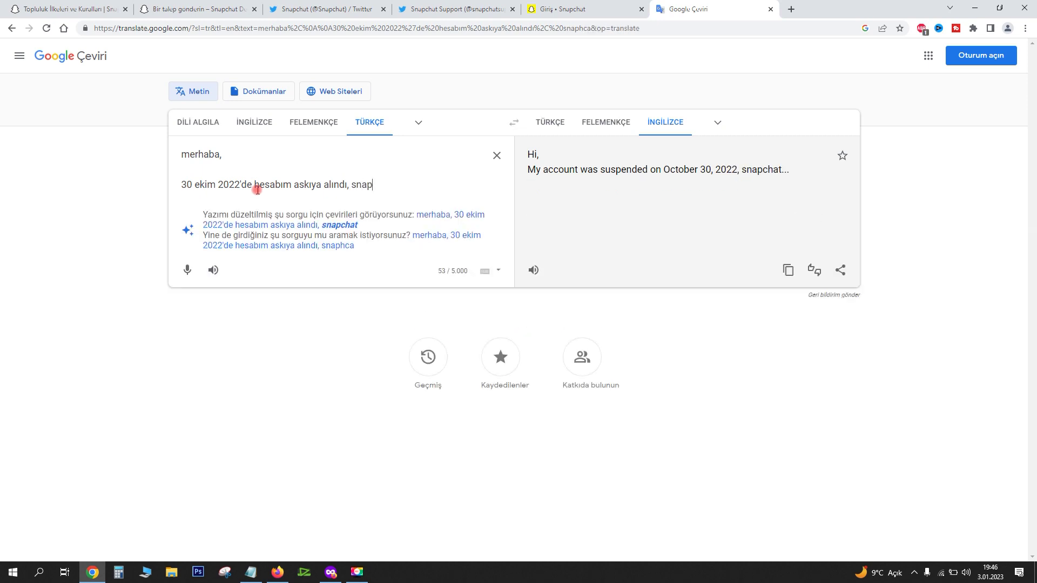
{"action": "type", "text": "chatin toplu"}
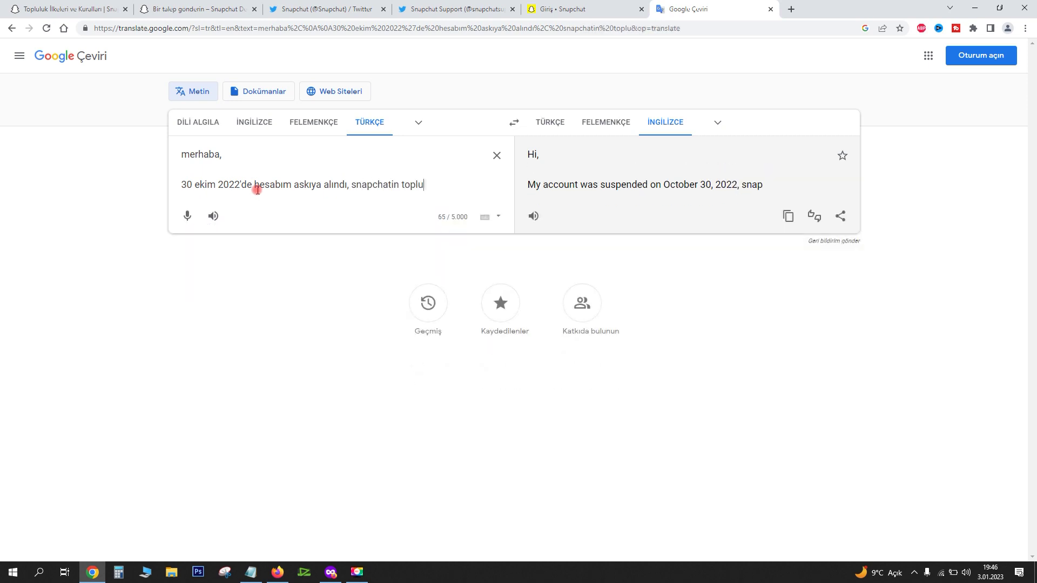
{"action": "type", "text": "luk kurallarını hiçb"}
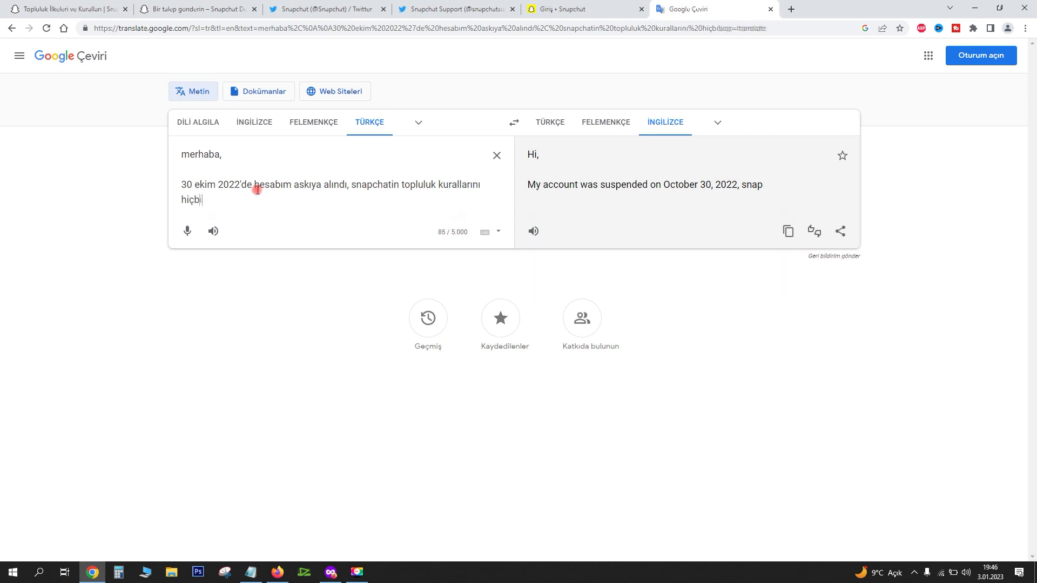
{"action": "type", "text": "ir şekilde ihlal etmedim."}
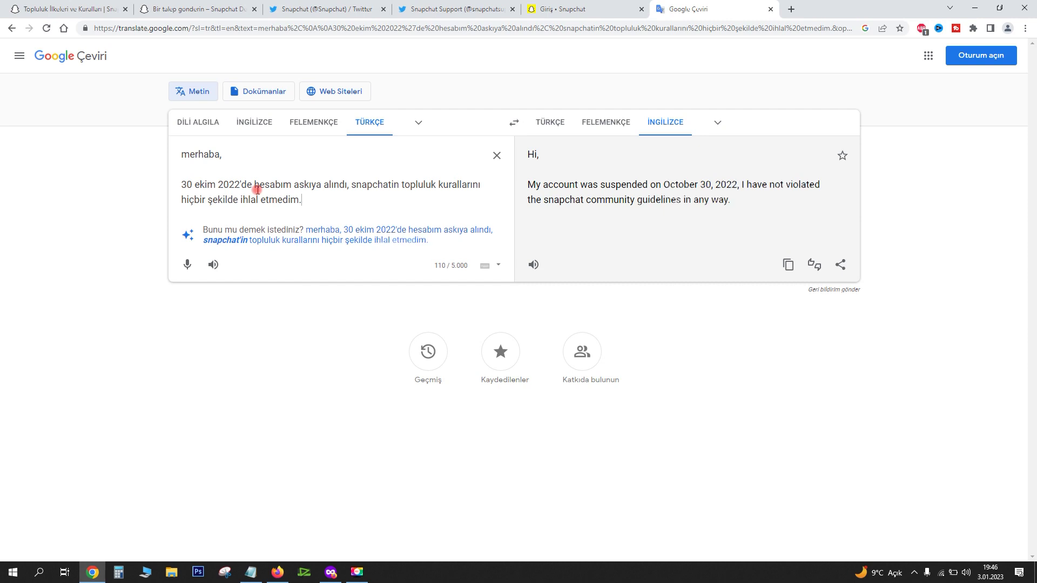
{"action": "type", "text": " neden "}
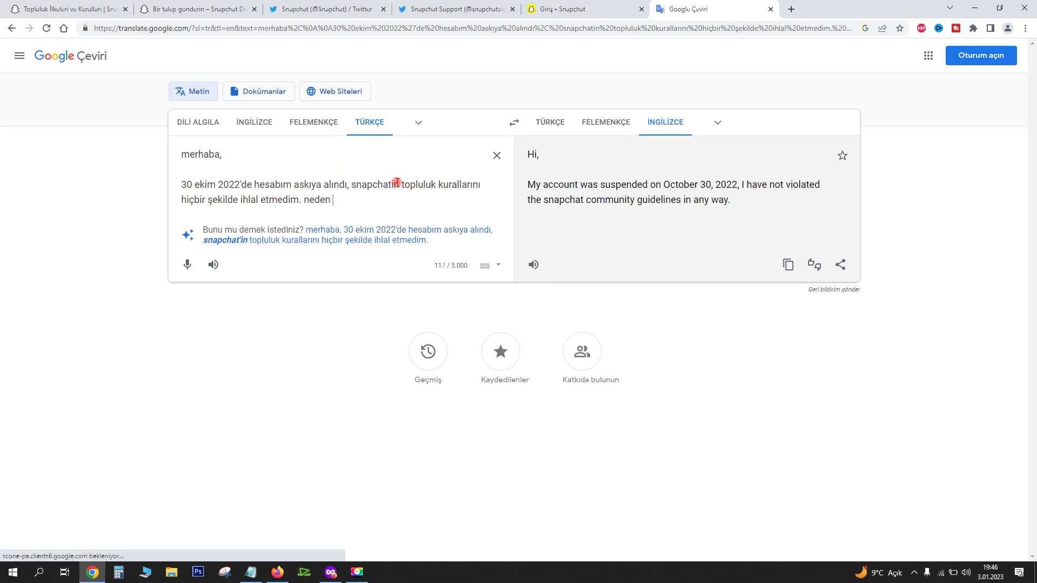
{"action": "type", "text": "böyle bir şey yaşad"}
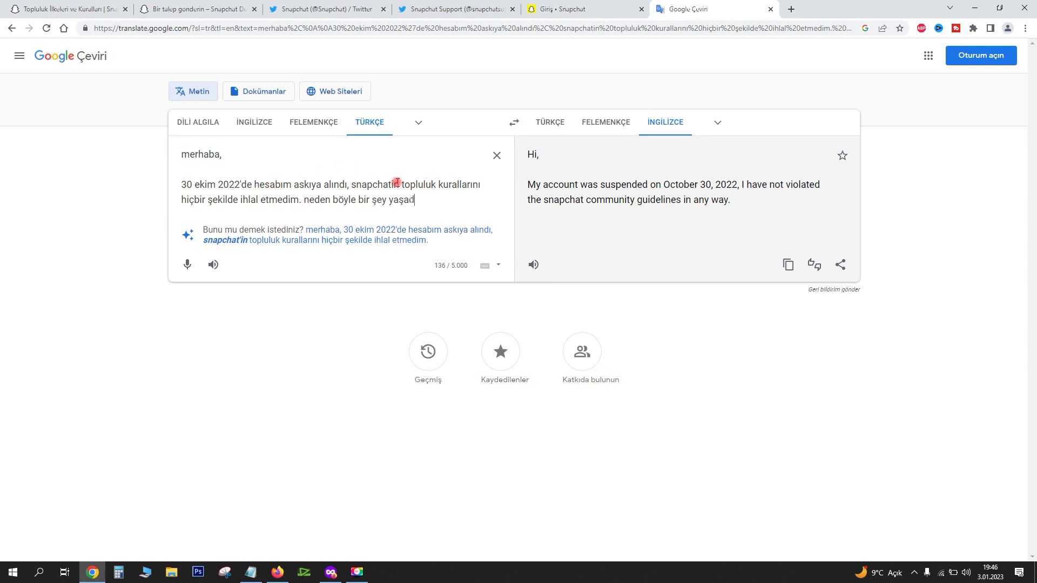
{"action": "type", "text": "ığımı bilmiy"}
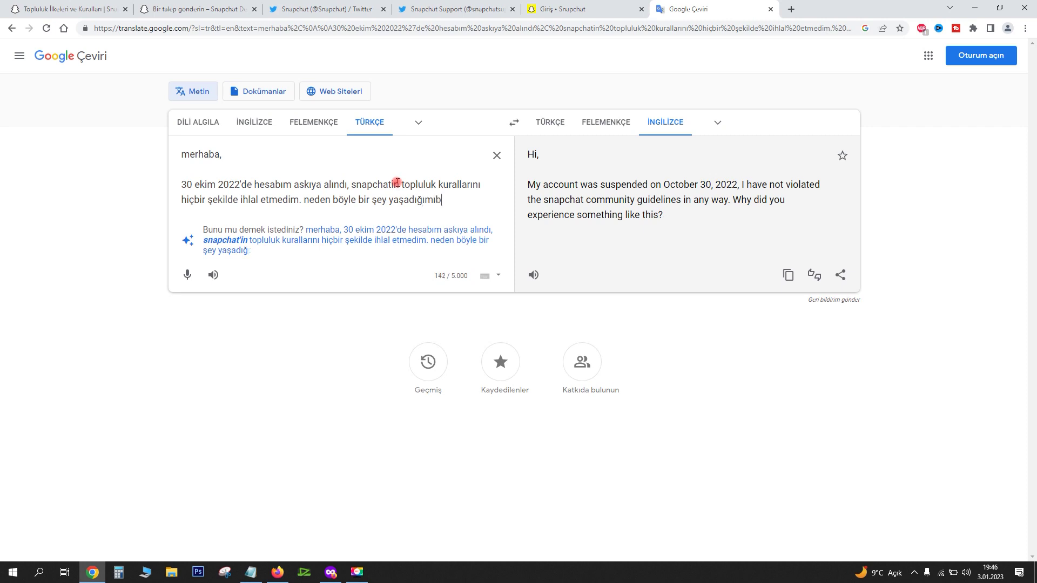
{"action": "type", "text": "orum"}
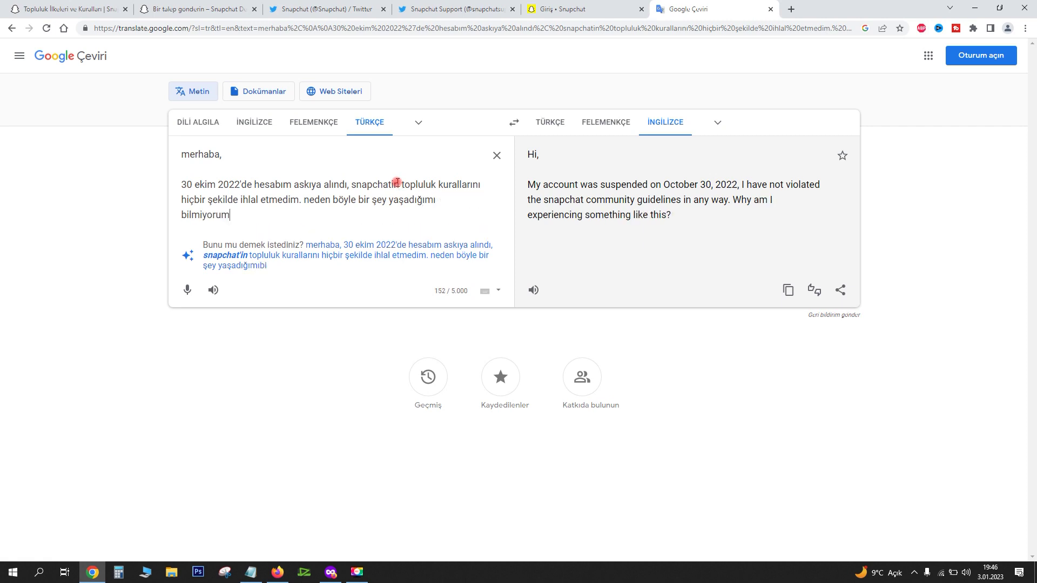
{"action": "type", "text": ". Hesabıma şuan giriş yapamıyorum."}
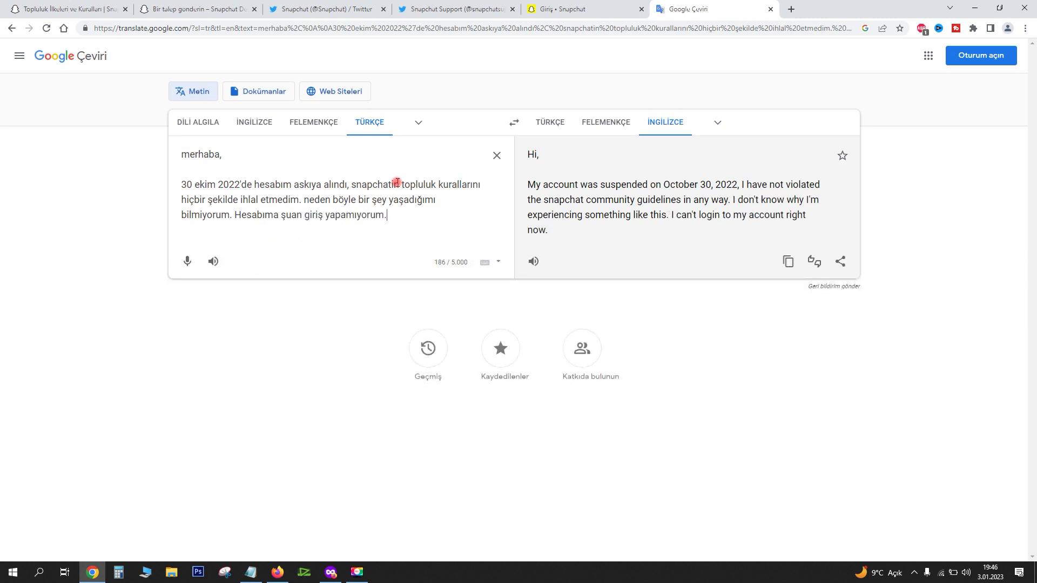
{"action": "type", "text": " Benden istediğiniz tüm bilgiler aşağıdadır."}
Add 'Lütfen bu konuda bana yardımcı olun.' and paste the suspension-date label below it
{"action": "key", "text": "Return"}
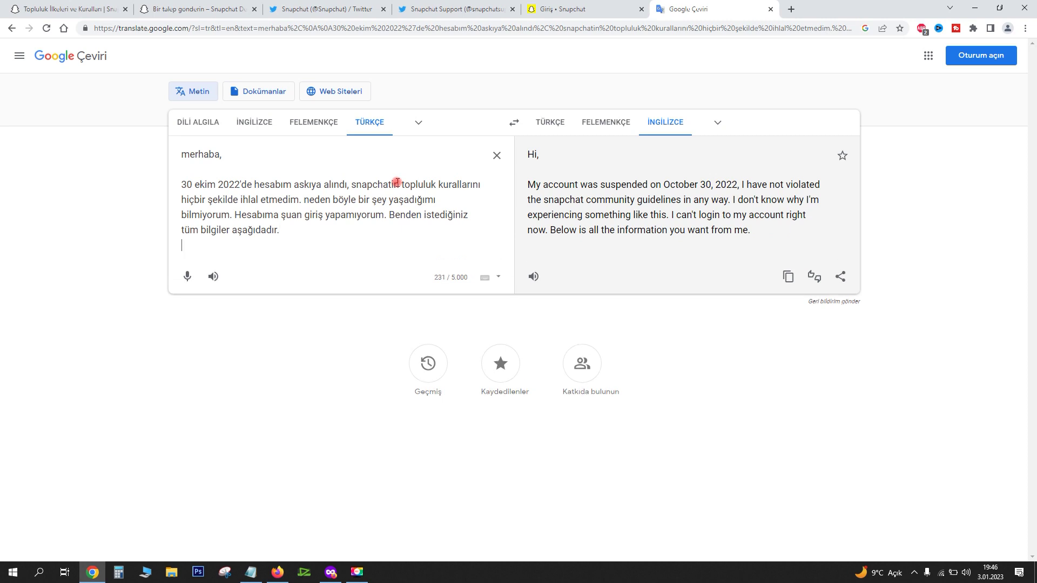
{"action": "key", "text": "Return"}
{"action": "type", "text": "Lütfen bu konuda bana yardımcı olun."}
{"action": "key", "text": "Return"}
{"action": "key", "text": "Return"}
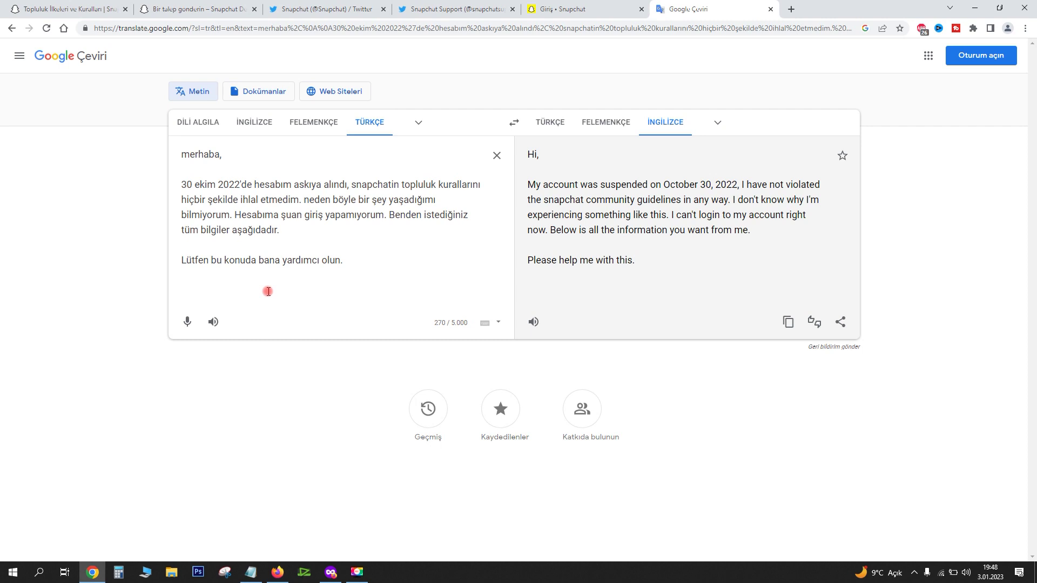
{"action": "type", "text": "Askıya alınma tarihi:"}
{"action": "key", "text": "Return"}
Add username, user ID, country and creation-date lines, and fill the suspension date as 30 ekim 2022
{"action": "type", "text": "Kullanıcı adı:"}
{"action": "key", "text": "Return"}
{"action": "type", "text": "Kullanıcı kimliği"}
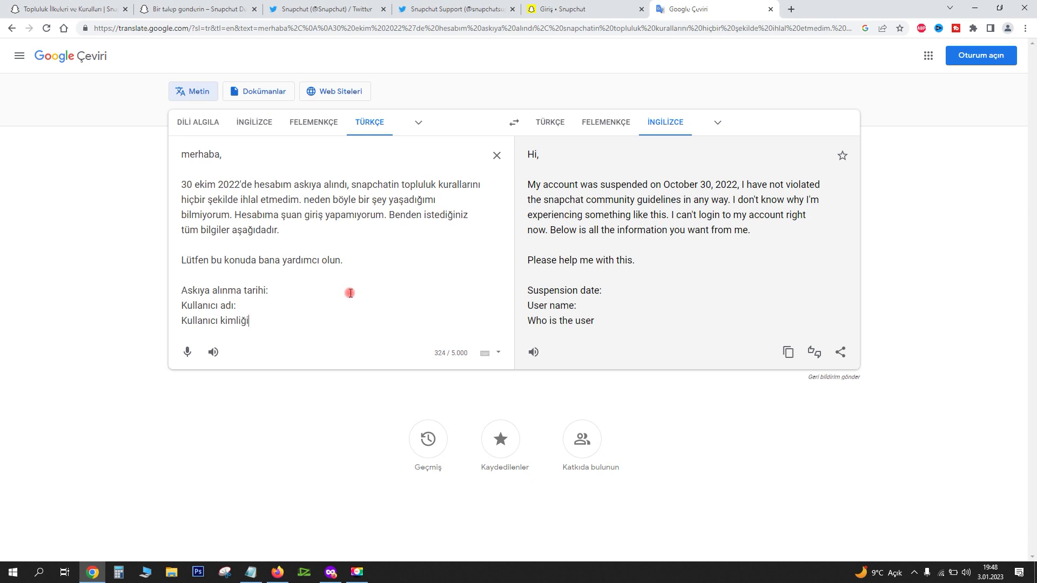
{"action": "type", "text": ":"}
{"action": "key", "text": "Return"}
{"action": "type", "text": "Ülke:"}
{"action": "key", "text": "Return"}
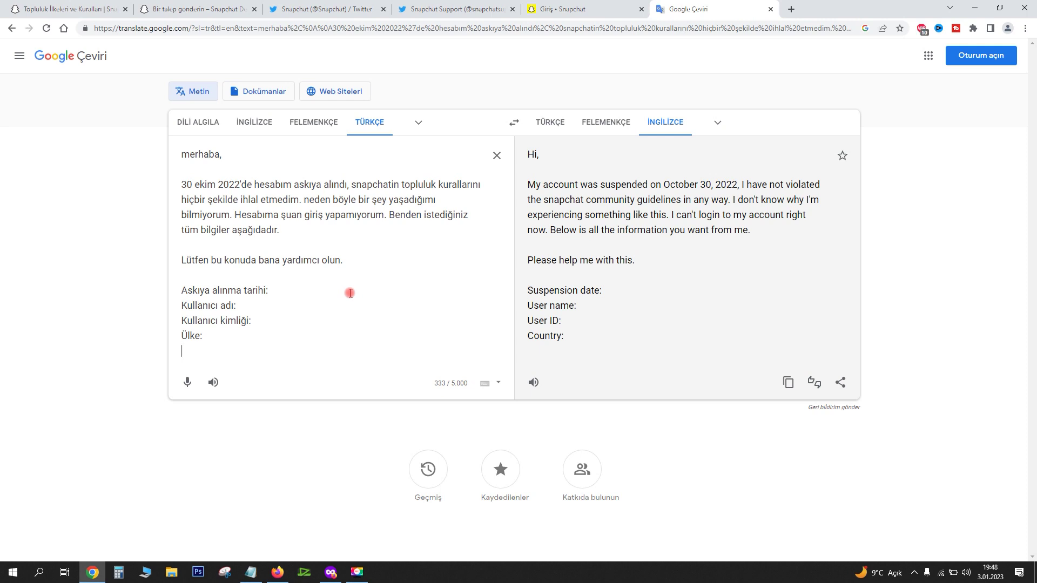
{"action": "type", "text": "Sn"}
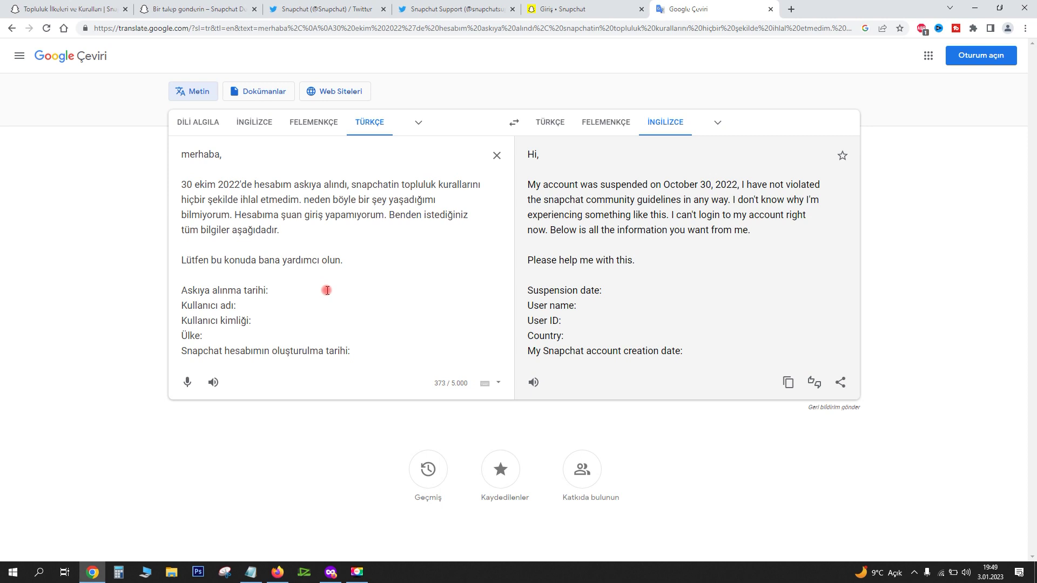
{"action": "type", "text": "30 ekim 2022"}
{"action": "left_click", "coordinate": [296, 301]}
Fill in the username line, then look up the user ID on the Snapchat support form
{"action": "type", "text": "xxxxxxxxxx"}
{"action": "key", "text": "alt+Tab"}
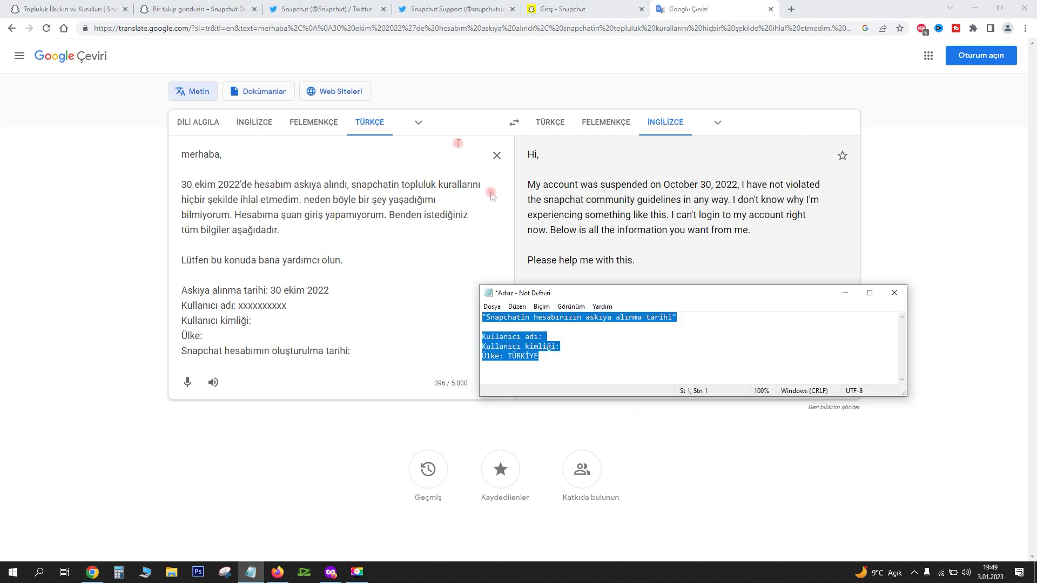
{"action": "left_click", "coordinate": [562, 9]}
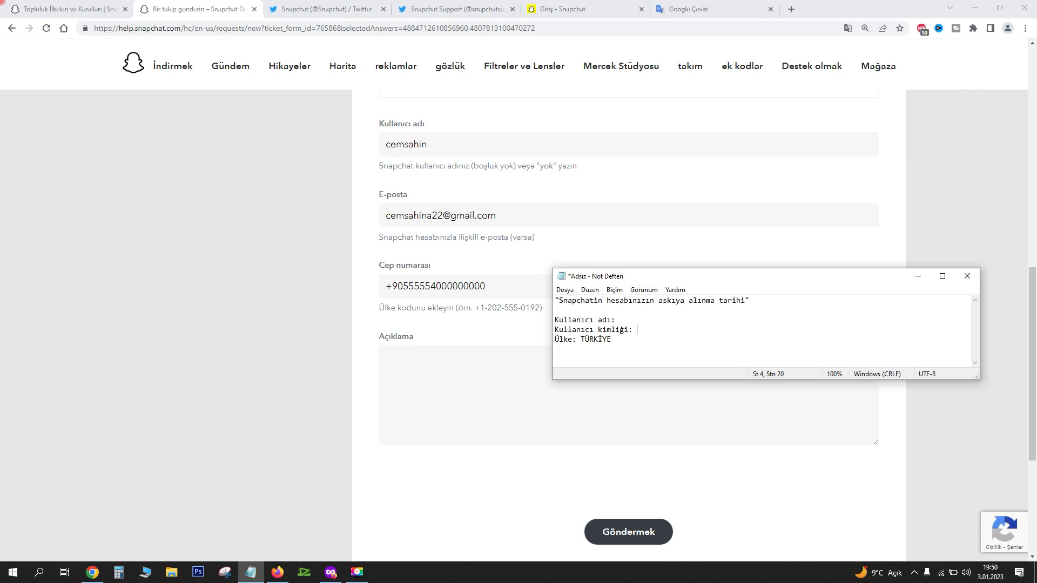
{"action": "key", "text": "ctrl+z"}
{"action": "left_click", "coordinate": [602, 320]}
{"action": "left_click", "coordinate": [697, 9]}
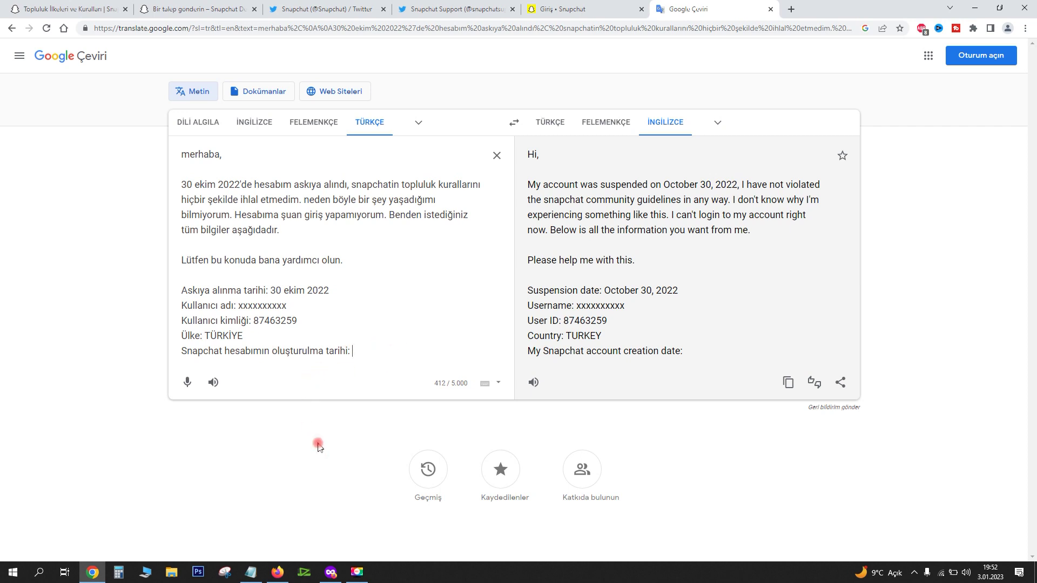
Check the notes, then enter creation date 01.05.2017 after the creation-date line in the translator
{"action": "left_click", "coordinate": [250, 573]}
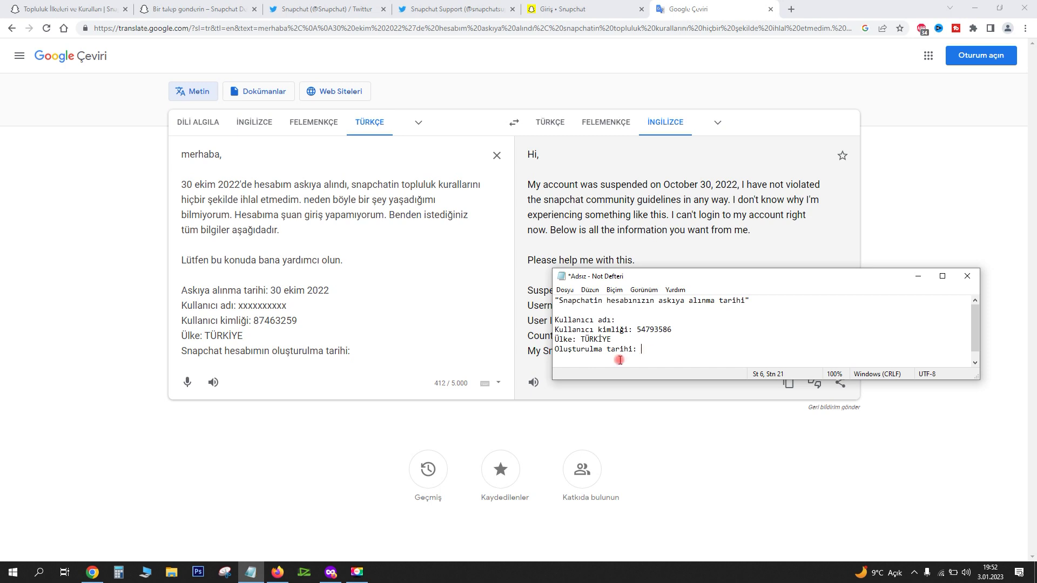
{"action": "key", "text": "Return"}
{"action": "left_click_drag", "start_coordinate": [651, 349], "coordinate": [608, 349]}
{"action": "left_click", "coordinate": [654, 349]}
{"action": "key", "text": "alt+Tab"}
{"action": "type", "text": "01."}
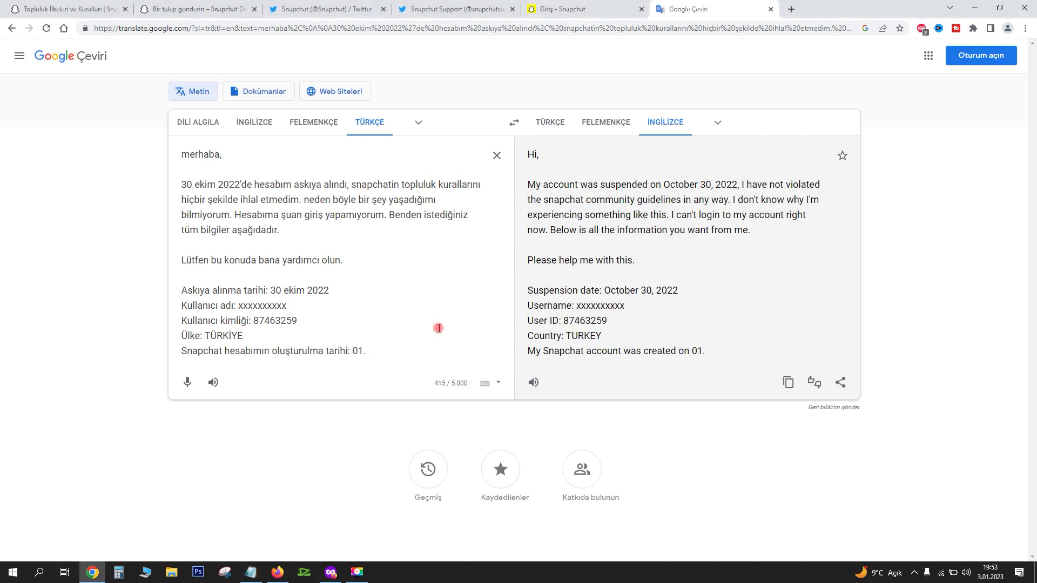
{"action": "key", "text": "BackSpace"}
{"action": "key", "text": "BackSpace"}
{"action": "key", "text": "BackSpace"}
{"action": "type", "text": "01.05.23"}
{"action": "key", "text": "BackSpace"}
{"action": "type", "text": "017"}
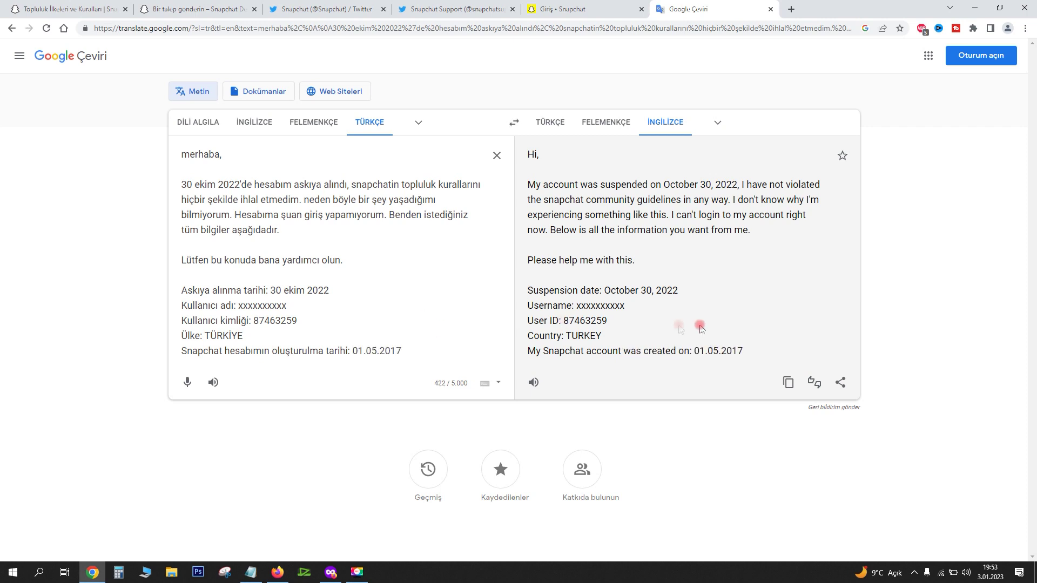
Open Notepad, paste the English appeal translation into it, and widen the window
{"action": "key", "text": "super"}
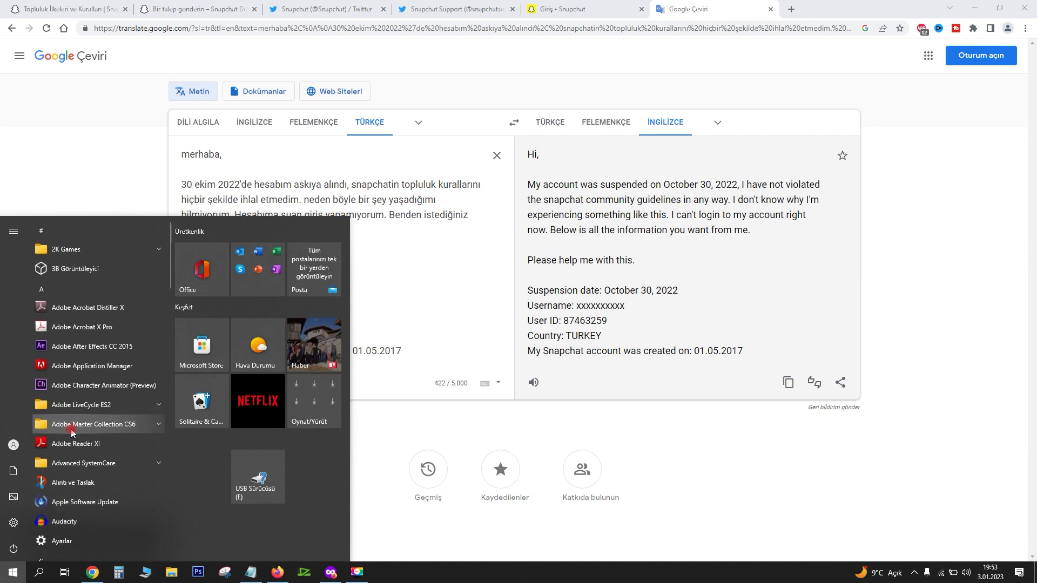
{"action": "type", "text": "nbot"}
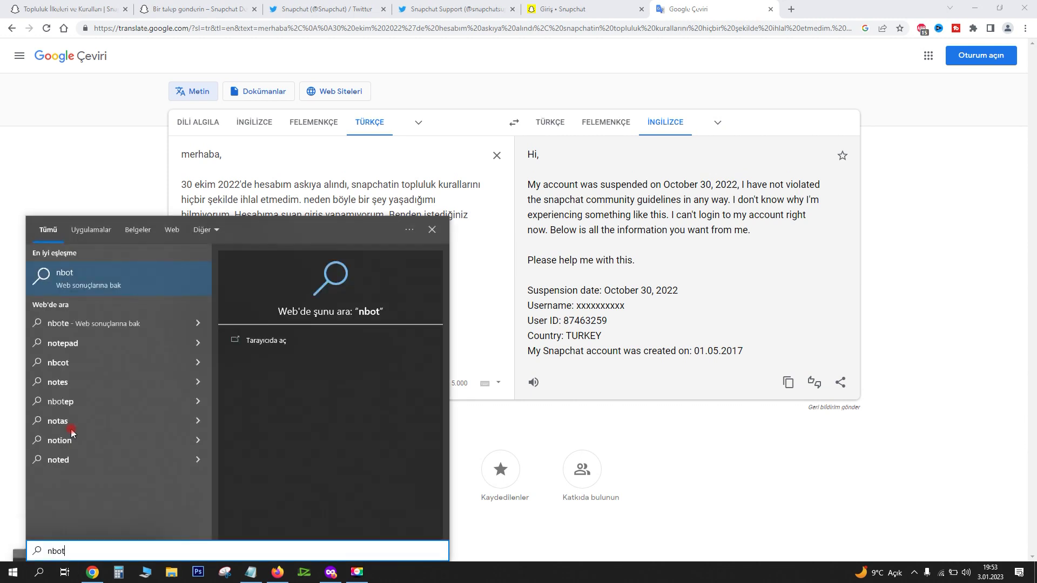
{"action": "key", "text": "BackSpace"}
{"action": "key", "text": "BackSpace"}
{"action": "key", "text": "BackSpace"}
{"action": "type", "text": "ot"}
{"action": "left_click", "coordinate": [68, 275]}
{"action": "key", "text": "ctrl+v"}
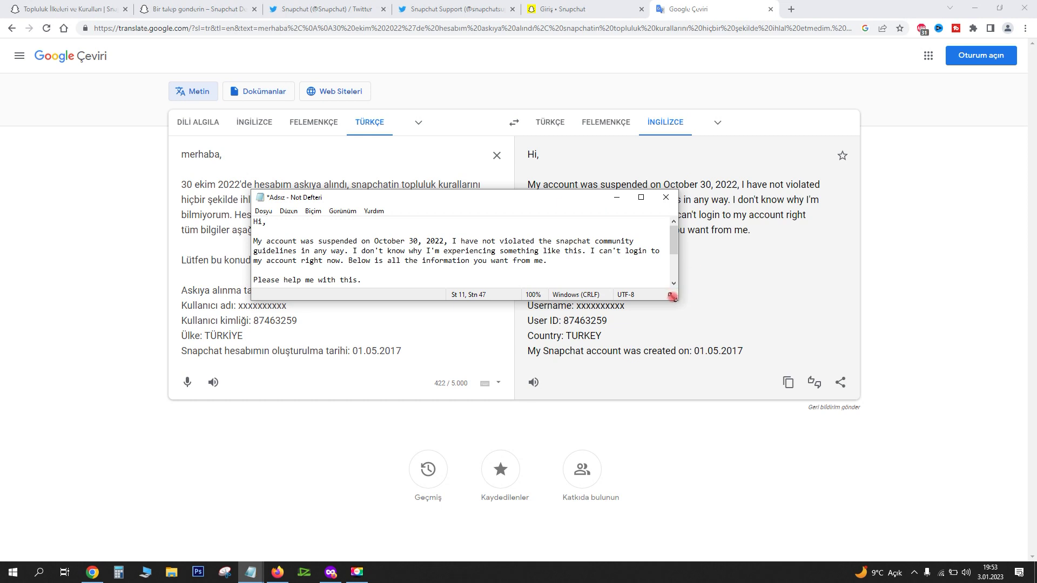
{"action": "left_click_drag", "start_coordinate": [673, 296], "coordinate": [938, 422]}
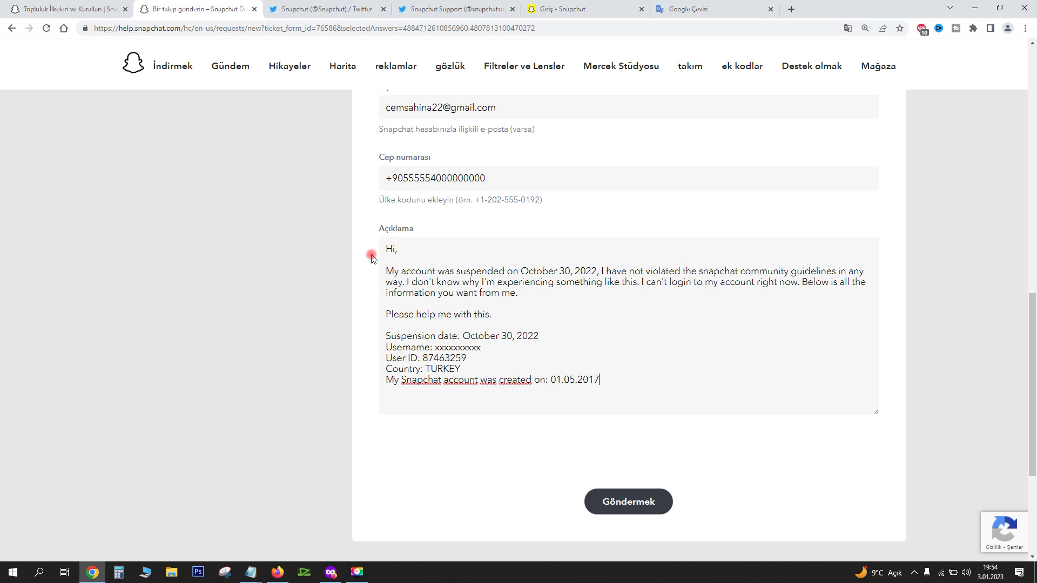
Change the form's country line from TURKEY to TÜRKİYE
{"action": "left_click_drag", "start_coordinate": [462, 369], "coordinate": [438, 368]}
{"action": "key", "text": "BackSpace"}
{"action": "key", "text": "BackSpace"}
{"action": "type", "text": "ÜRKİYT"}
{"action": "key", "text": "BackSpace"}
{"action": "type", "text": "E"}
{"action": "scroll", "coordinate": [458, 356], "scroll_direction": "down", "scroll_amount": 3}
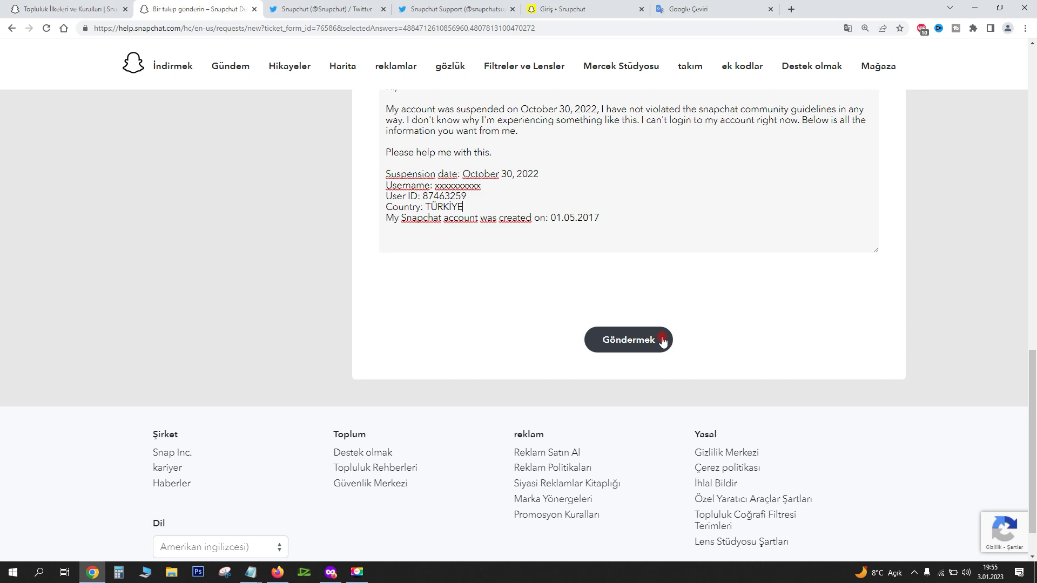
{"action": "scroll", "coordinate": [506, 220], "scroll_direction": "up", "scroll_amount": 5}
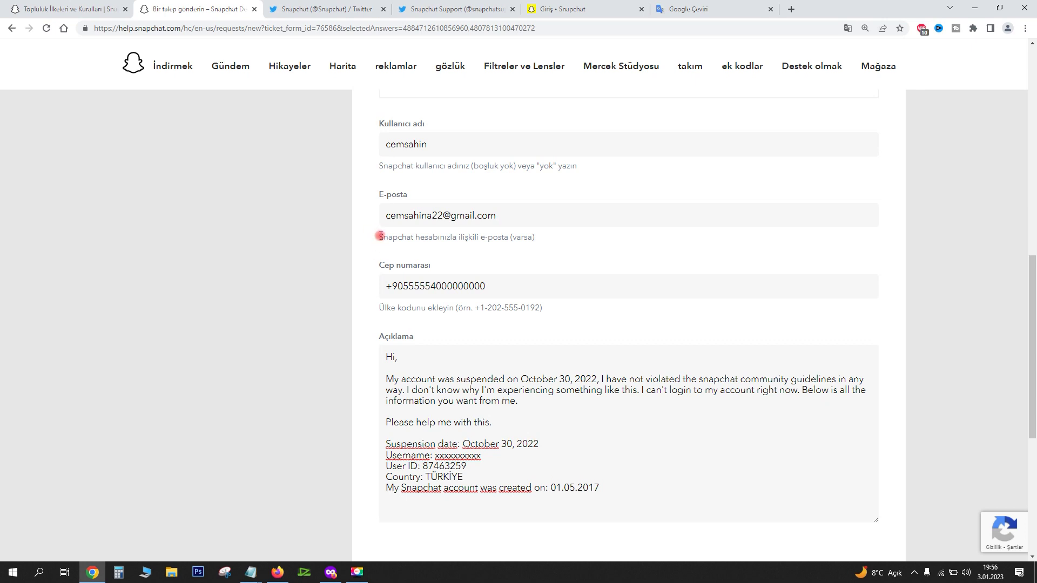
Review the form's e-mail field, then move to the Snapchat Twitter profile tab
{"action": "left_click_drag", "start_coordinate": [380, 237], "coordinate": [513, 241]}
{"action": "left_click", "coordinate": [428, 238]}
{"action": "left_click_drag", "start_coordinate": [500, 216], "coordinate": [308, 216]}
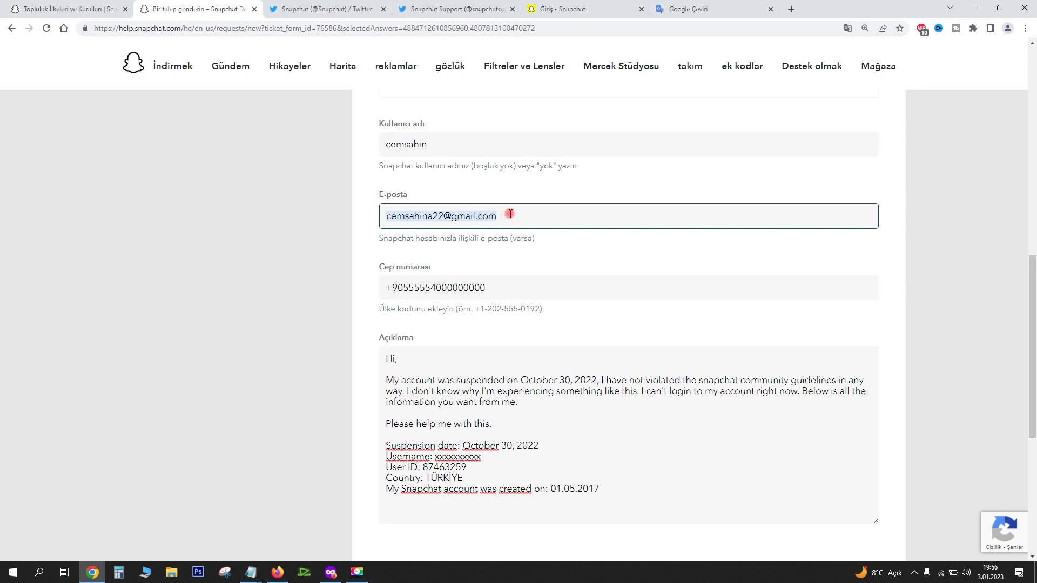
{"action": "left_click", "coordinate": [510, 214]}
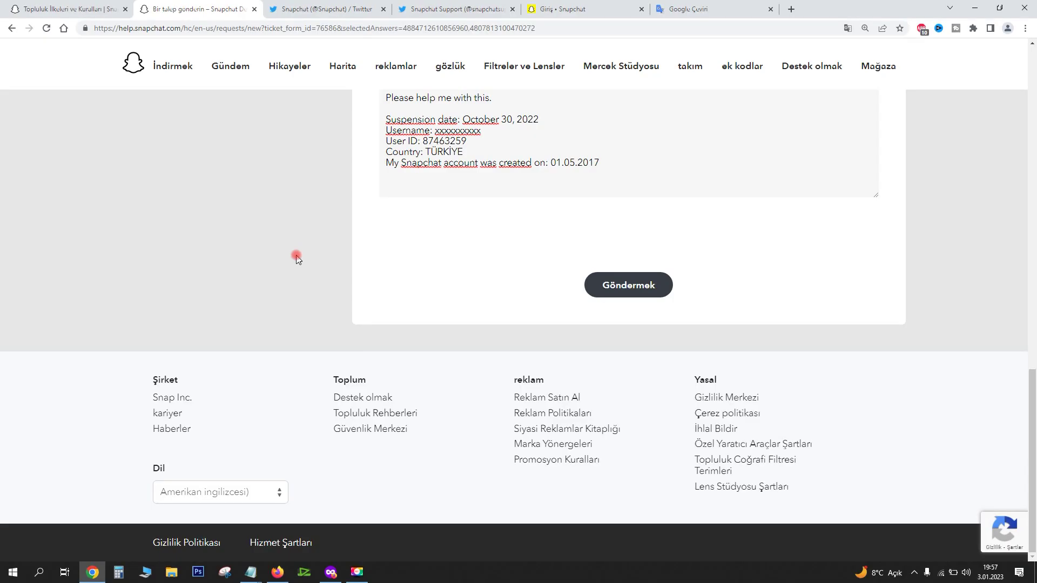
{"action": "left_click", "coordinate": [305, 8]}
{"action": "left_click", "coordinate": [240, 8]}
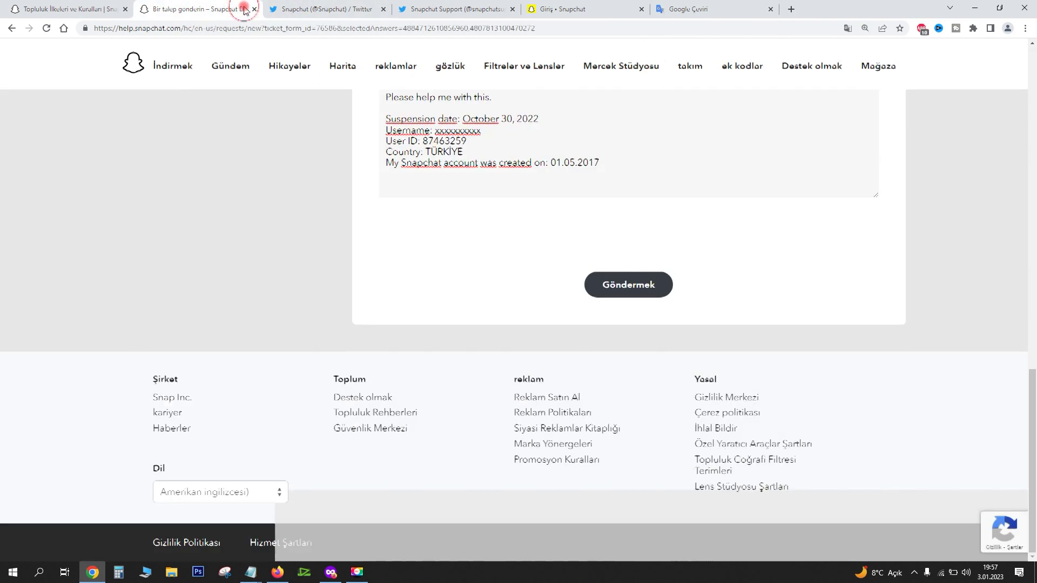
{"action": "scroll", "coordinate": [463, 249], "scroll_direction": "up", "scroll_amount": 4}
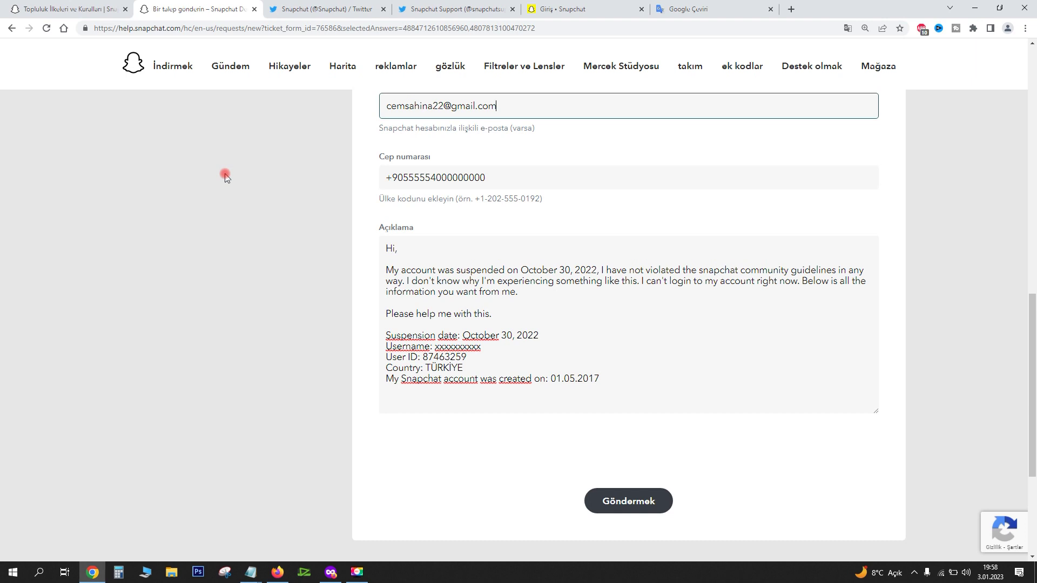
{"action": "key", "text": "ctrl+Tab"}
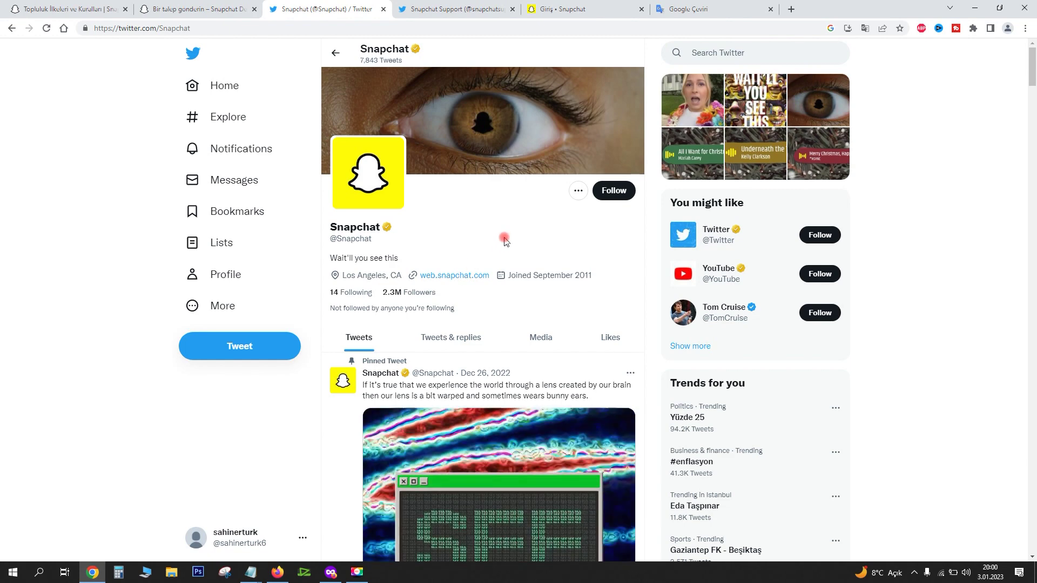
Open the Snapchat Support Twitter profile, dismissing a tweet draft and the header photo
{"action": "left_click", "coordinate": [482, 4]}
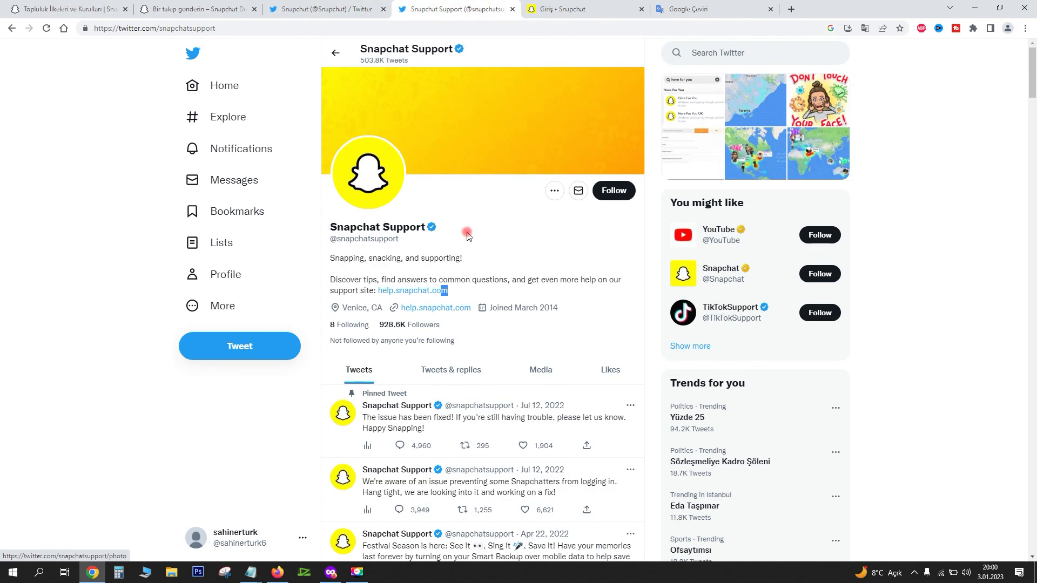
{"action": "left_click", "coordinate": [245, 355]}
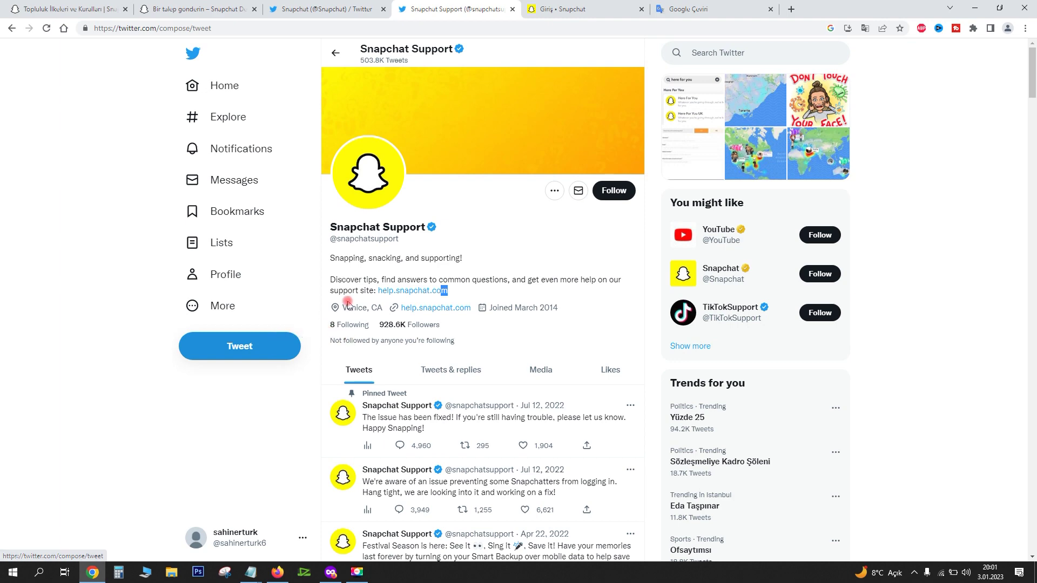
{"action": "left_click", "coordinate": [258, 184]}
{"action": "left_click", "coordinate": [614, 194]}
{"action": "left_click", "coordinate": [480, 201]}
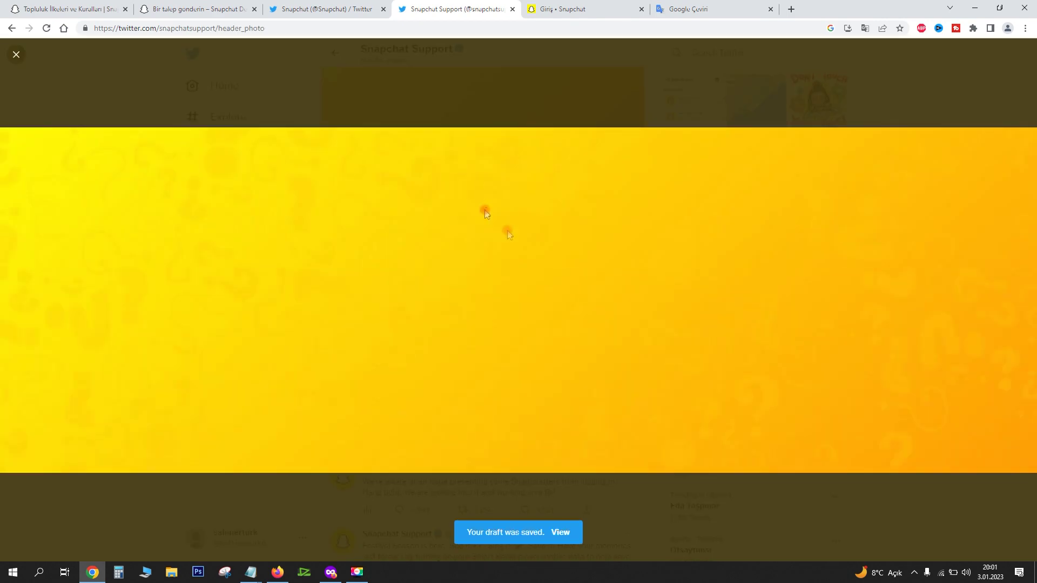
{"action": "left_click", "coordinate": [799, 499]}
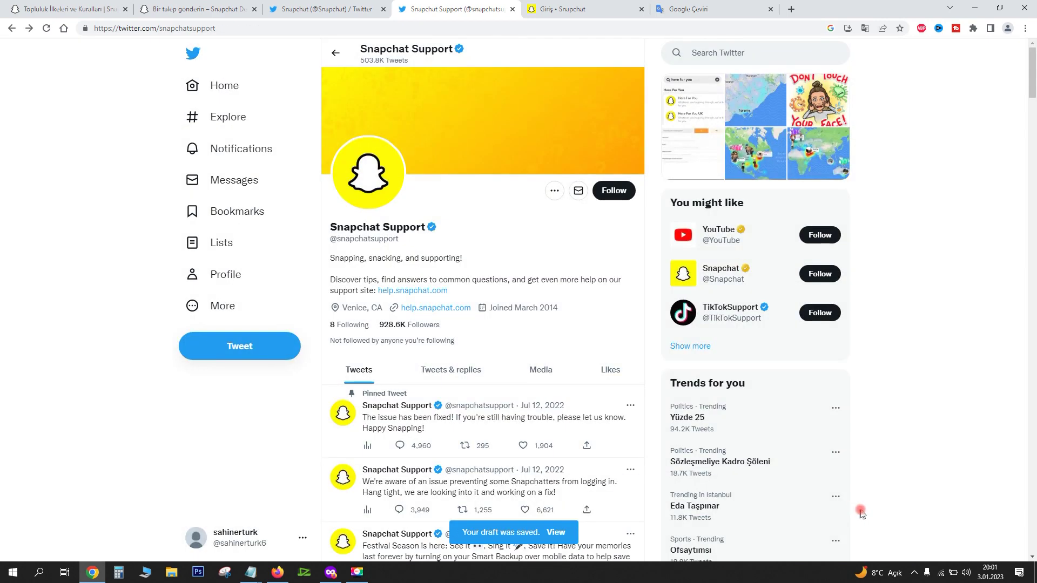
Start a new direct message with Snapchat Support as the recipient
{"action": "left_click", "coordinate": [192, 183]}
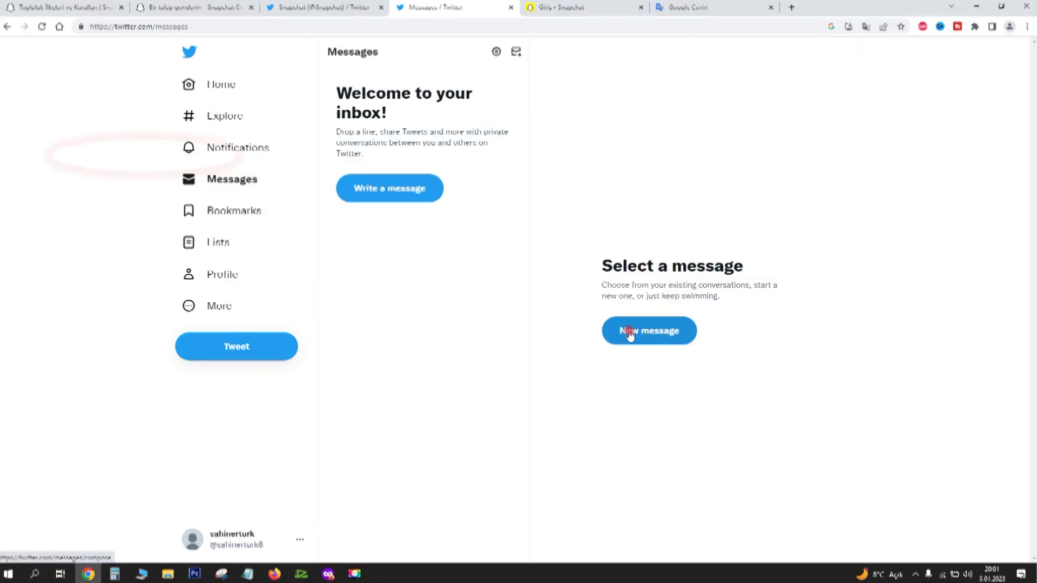
{"action": "left_click", "coordinate": [621, 339]}
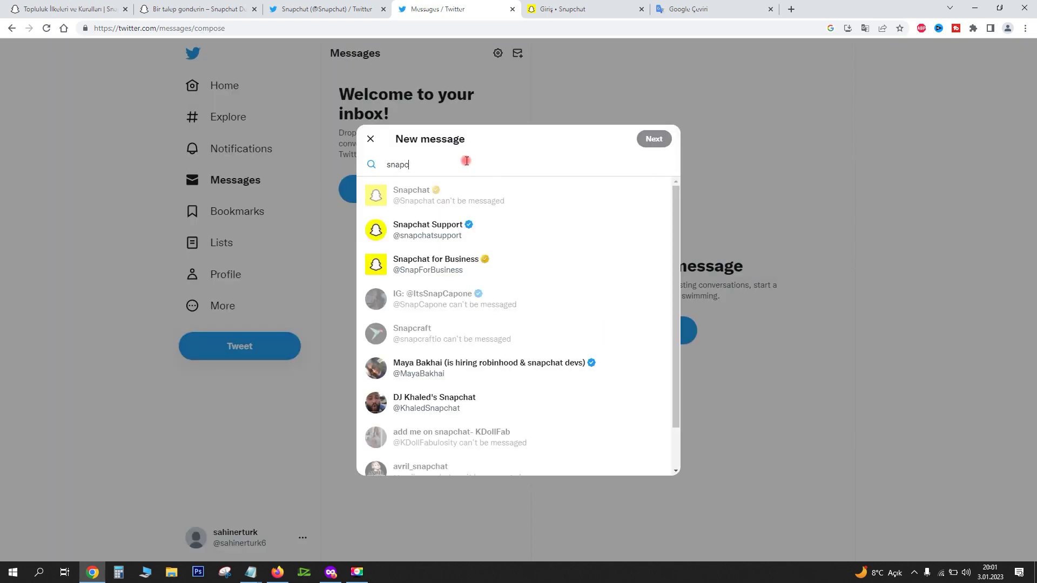
{"action": "type", "text": "hat"}
{"action": "left_click", "coordinate": [427, 229]}
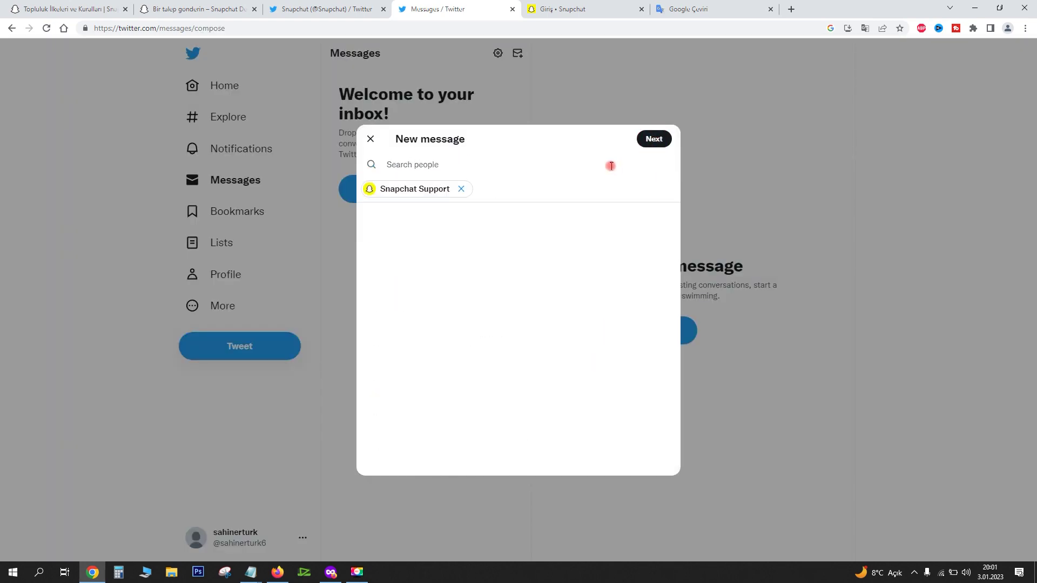
{"action": "left_click", "coordinate": [667, 140]}
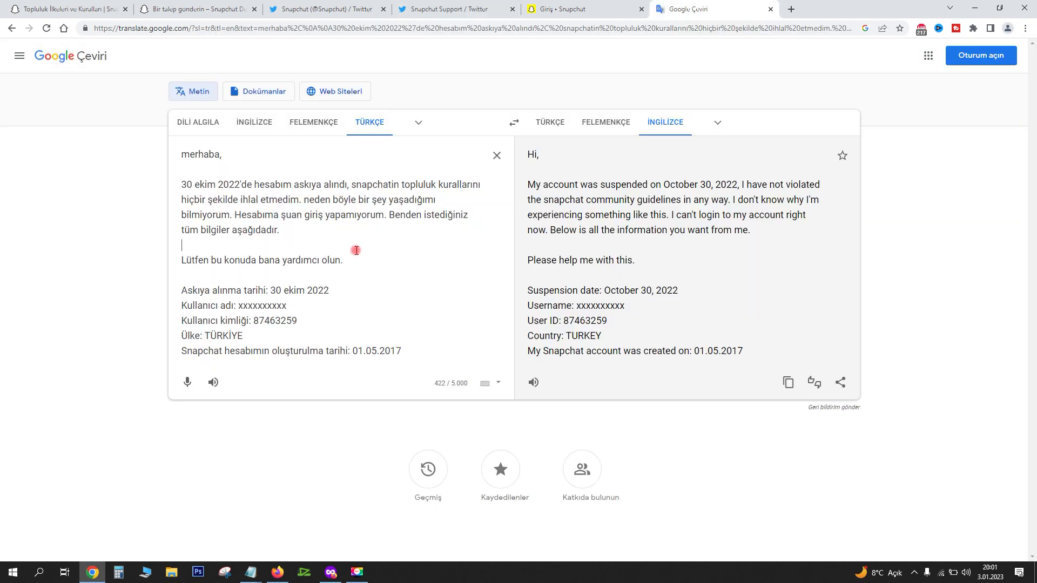
Copy the Turkish account-detail lines into Notepad, replacing the English text
{"action": "left_click_drag", "start_coordinate": [282, 279], "coordinate": [405, 358]}
{"action": "key", "text": "ctrl+c"}
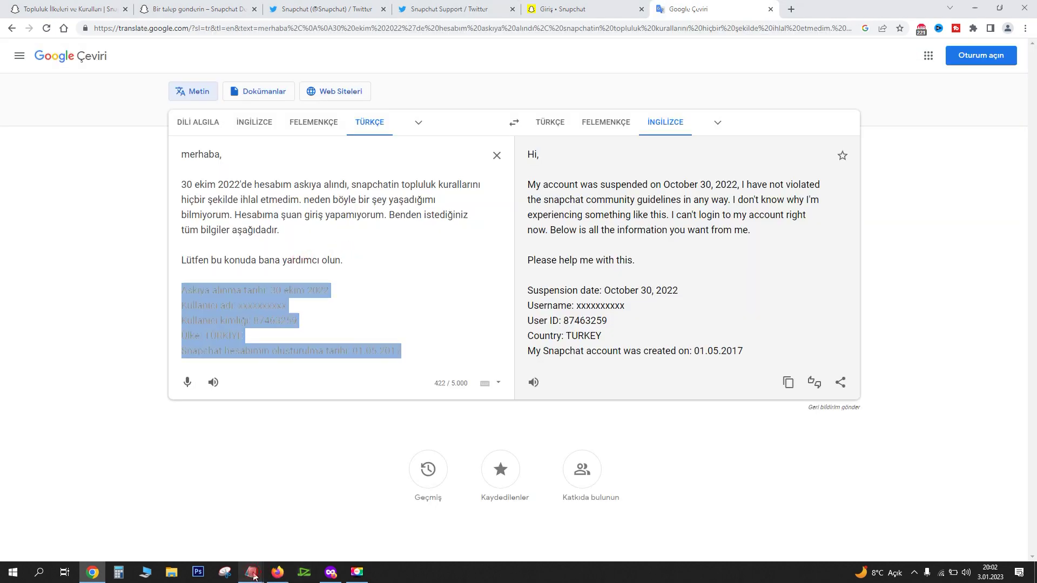
{"action": "left_click", "coordinate": [250, 573]}
{"action": "left_click", "coordinate": [345, 519]}
{"action": "key", "text": "BackSpace"}
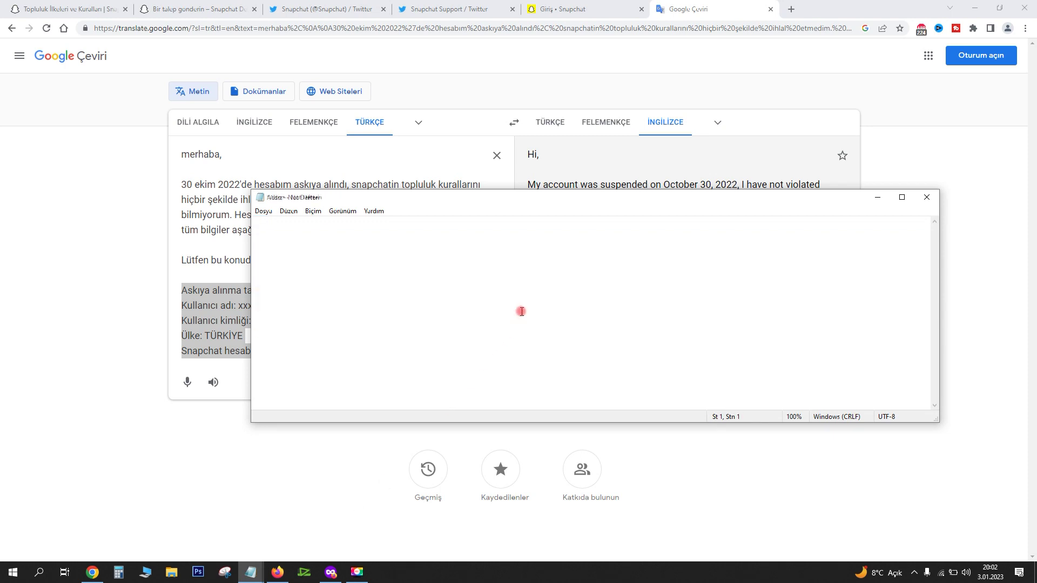
{"action": "key", "text": "ctrl+v"}
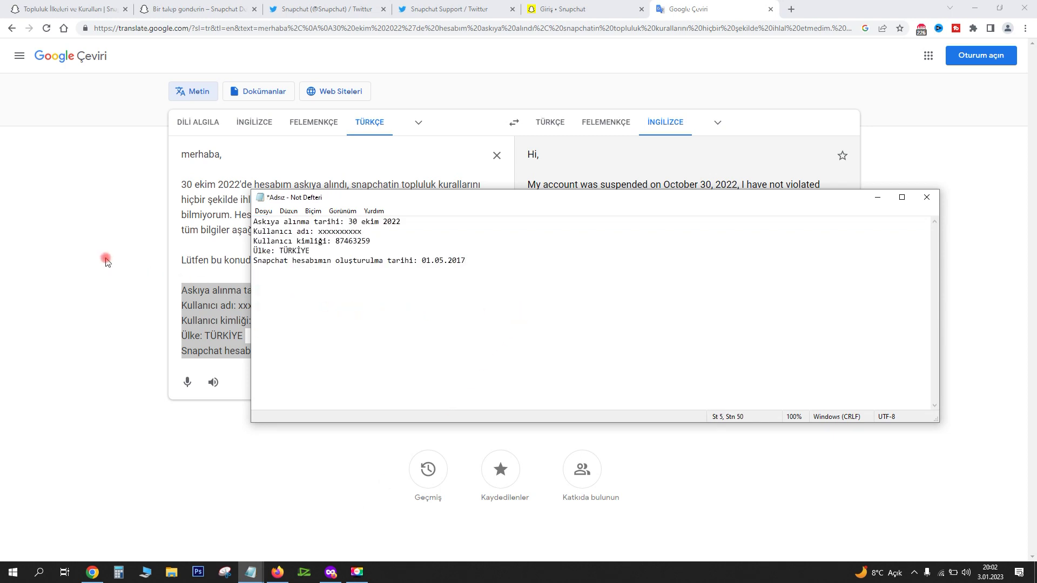
Clear Google Translate's Turkish source text and start afresh with 'Merhaba,'
{"action": "left_click", "coordinate": [106, 262]}
{"action": "left_click", "coordinate": [334, 240]}
{"action": "key", "text": "ctrl+a"}
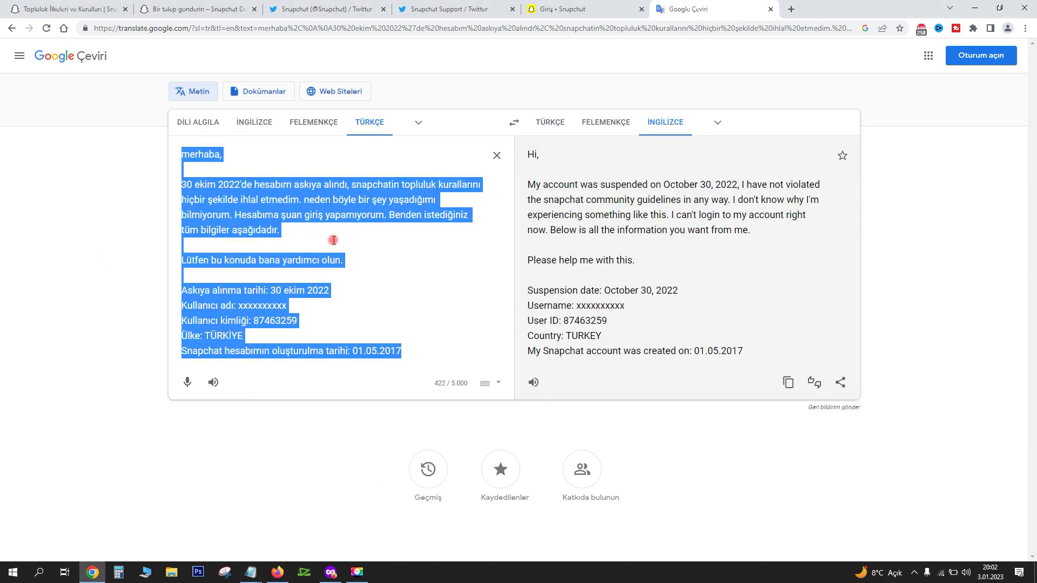
{"action": "key", "text": "BackSpace"}
{"action": "type", "text": "Merhaba,"}
Begin the Turkish appeal saying the account was suddenly suspended on 01 mayıs 2022
{"action": "key", "text": "Return"}
{"action": "key", "text": "Return"}
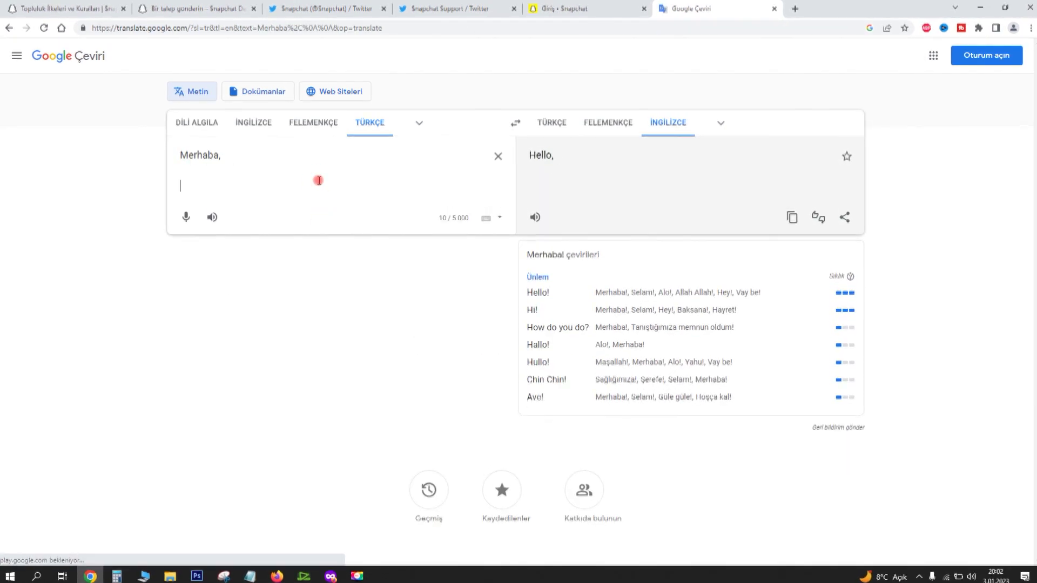
{"action": "type", "text": "01 maytı"}
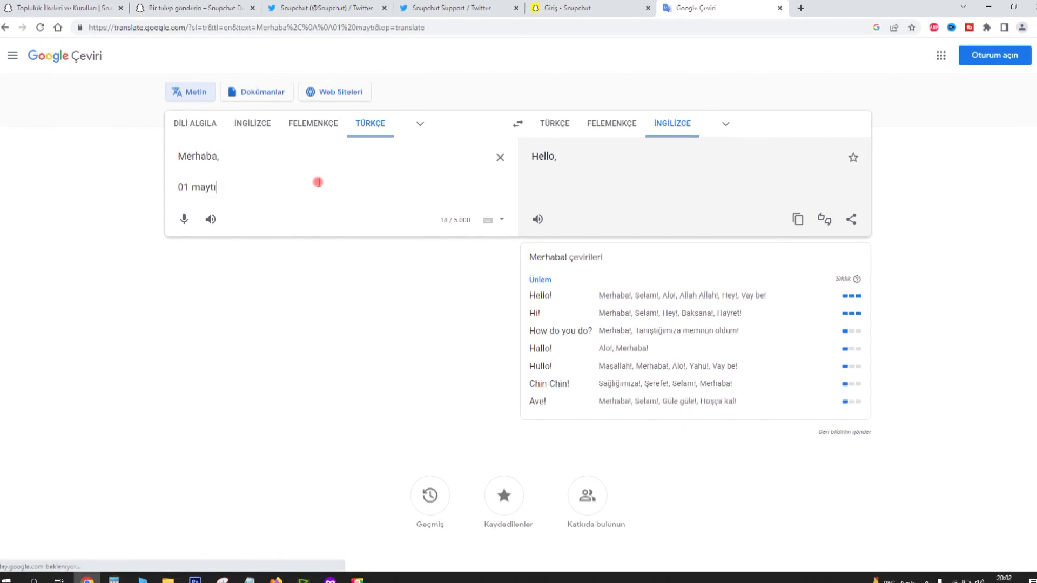
{"action": "key", "text": "BackSpace"}
{"action": "key", "text": "BackSpace"}
{"action": "type", "text": "ıs 2022"}
{"action": "type", "text": "'de hesabım an"}
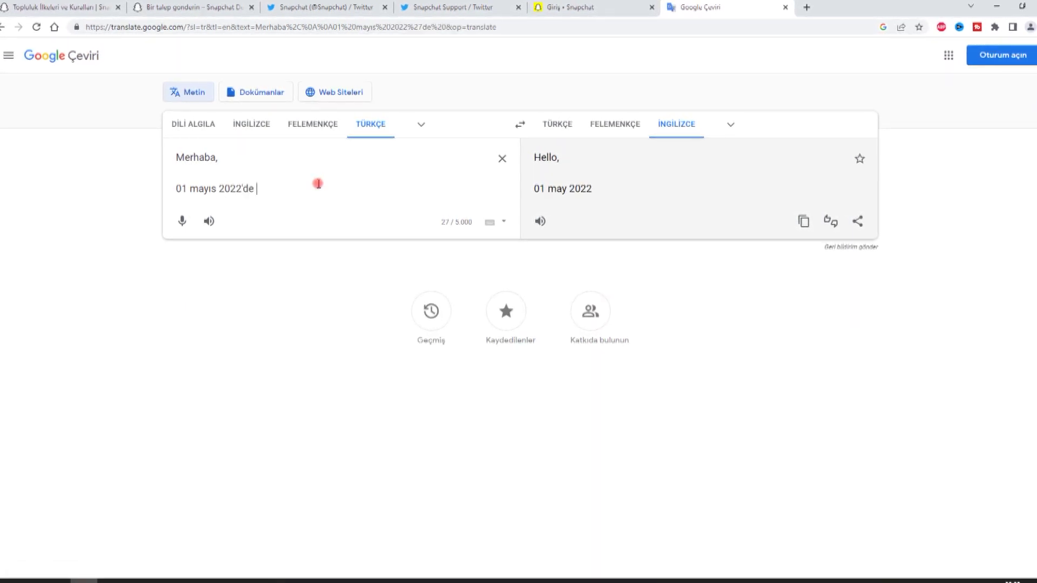
{"action": "type", "text": "iden askıya"}
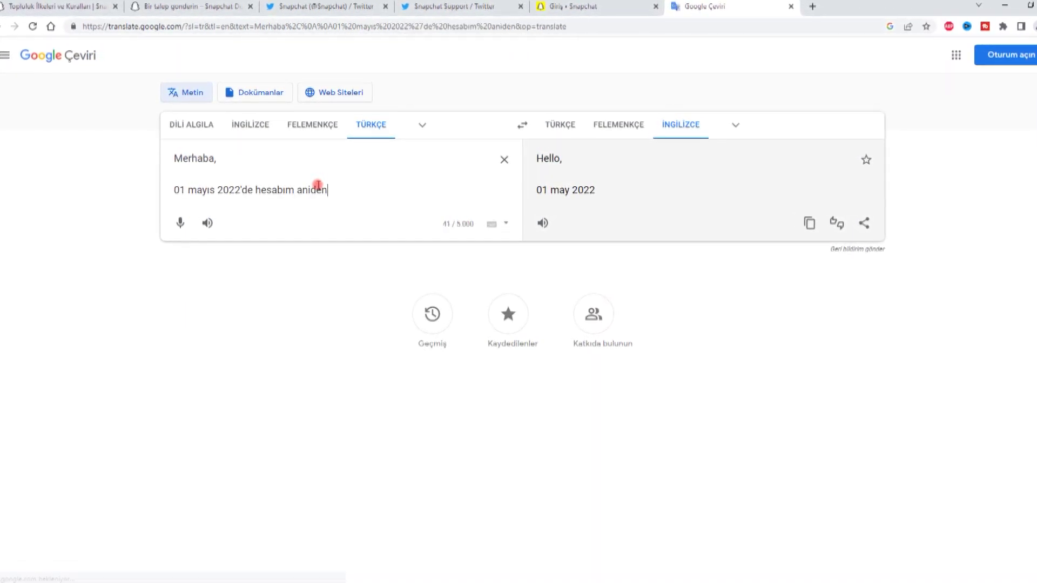
{"action": "type", "text": " alı"}
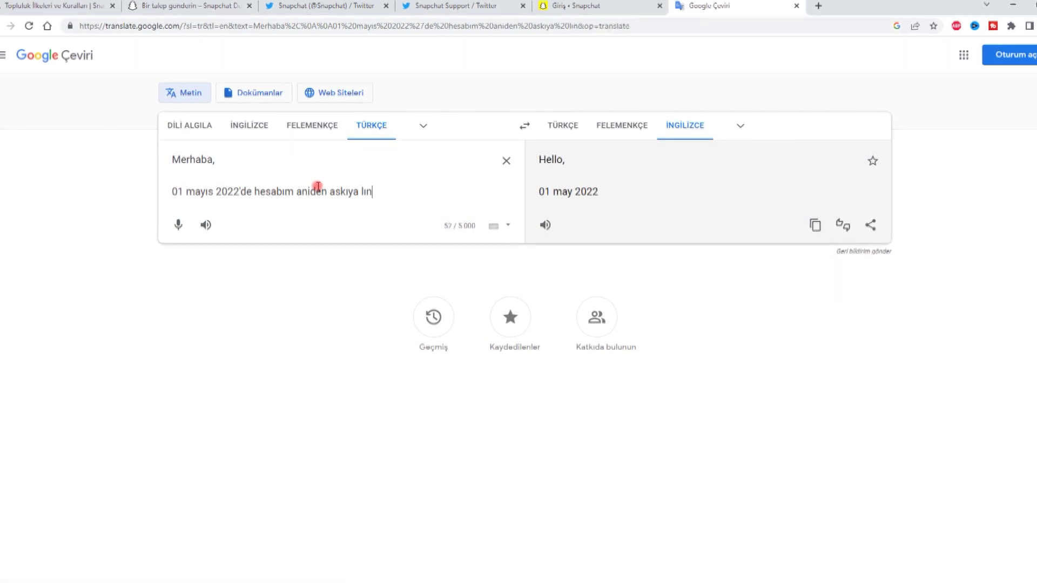
{"action": "type", "text": "ndı,"}
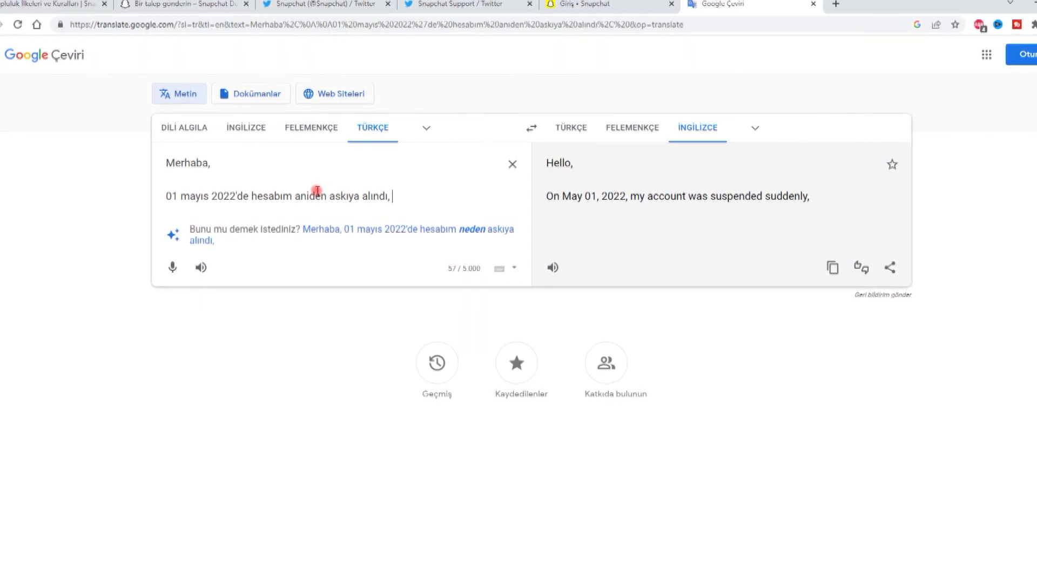
{"action": "type", "text": "durduk yere askıya"}
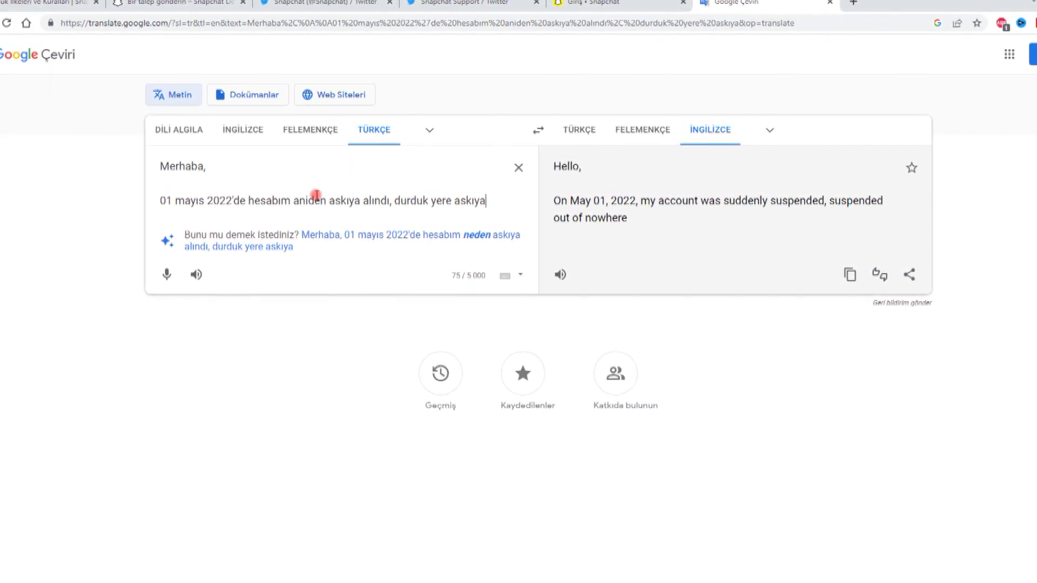
{"action": "key", "text": "BackSpace"}
{"action": "key", "text": "BackSpace"}
{"action": "key", "text": "BackSpace"}
{"action": "key", "text": "BackSpace"}
{"action": "key", "text": "BackSpace"}
{"action": "key", "text": "BackSpace"}
{"action": "key", "text": "BackSpace"}
{"action": "key", "text": "BackSpace"}
{"action": "key", "text": "BackSpace"}
{"action": "key", "text": "BackSpace"}
{"action": "key", "text": "BackSpace"}
{"action": "key", "text": "BackSpace"}
{"action": "key", "text": "BackSpace"}
{"action": "key", "text": "BackSpace"}
{"action": "key", "text": "BackSpace"}
{"action": "key", "text": "BackSpace"}
{"action": "key", "text": "BackSpace"}
{"action": "key", "text": "BackSpace"}
Add that the Snapchat account was suspended for no reason, asking for help logging in again
{"action": "type", "text": "snapchat hesa"}
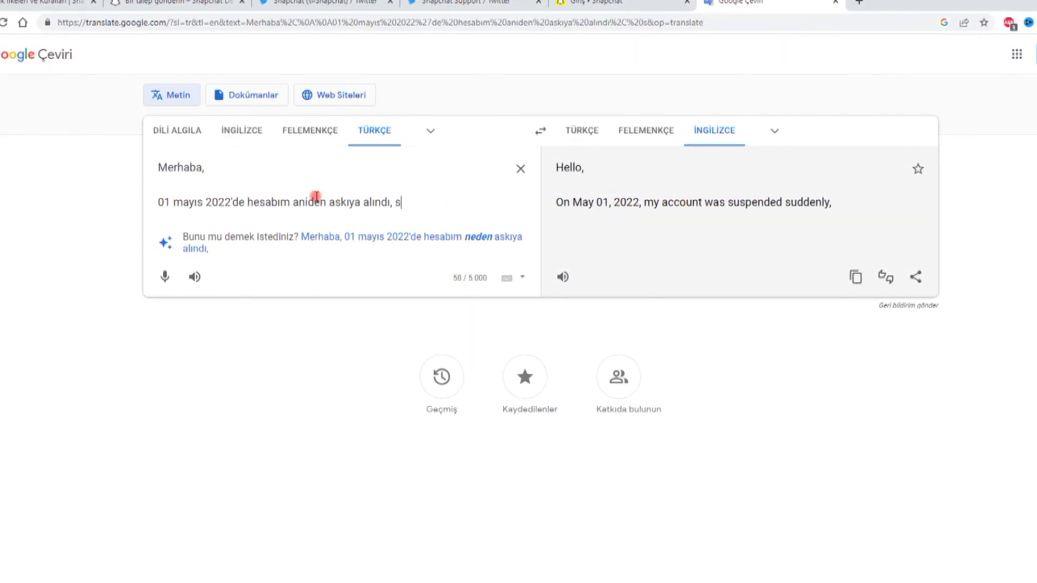
{"action": "type", "text": "bım durduk yere ask"}
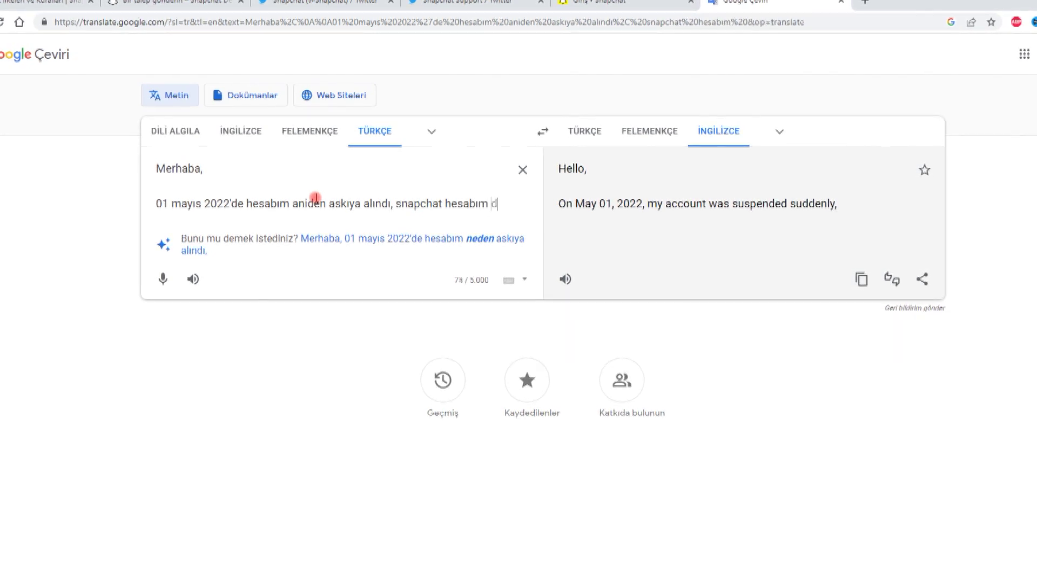
{"action": "type", "text": "ıya alındı. "}
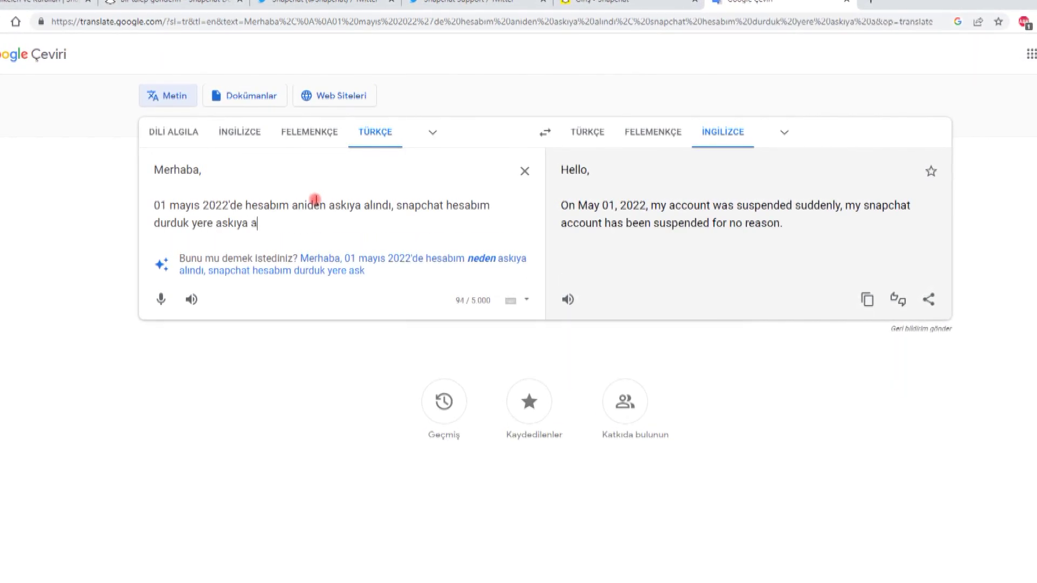
{"action": "type", "text": "hiçbirşey yapmad"}
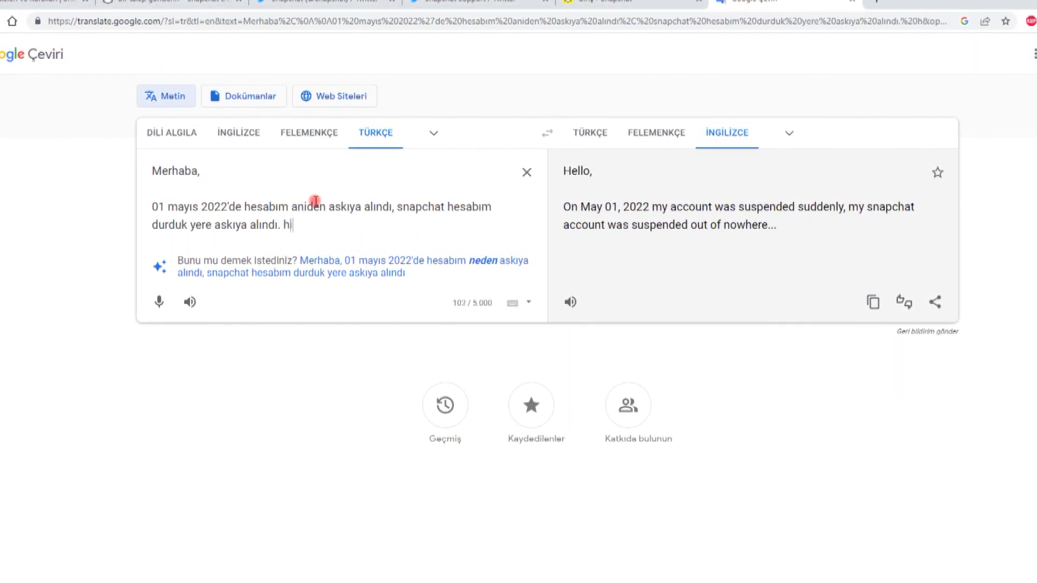
{"action": "type", "text": "ım. Neden "}
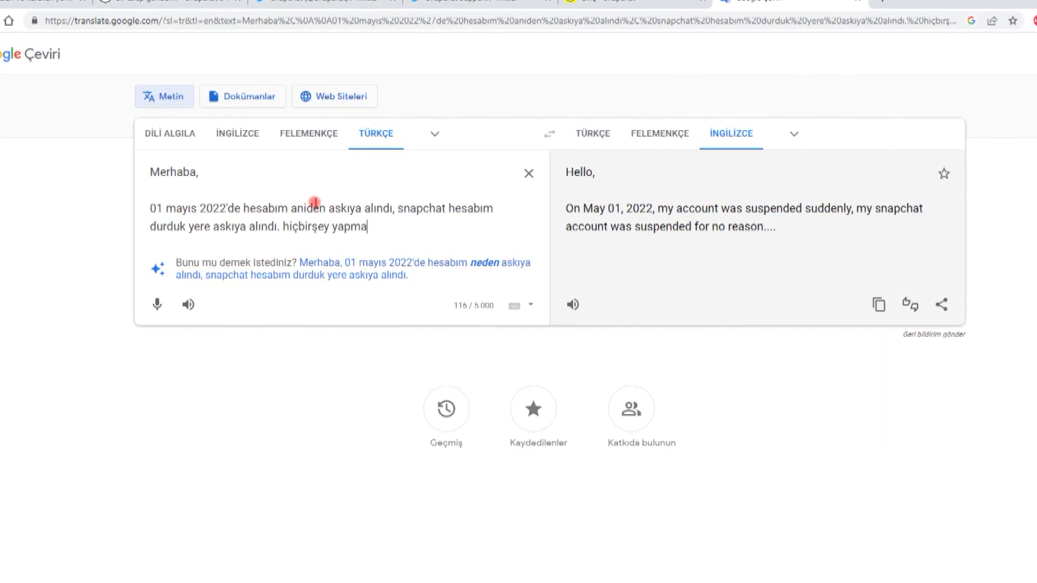
{"action": "type", "text": "böyle birşey"}
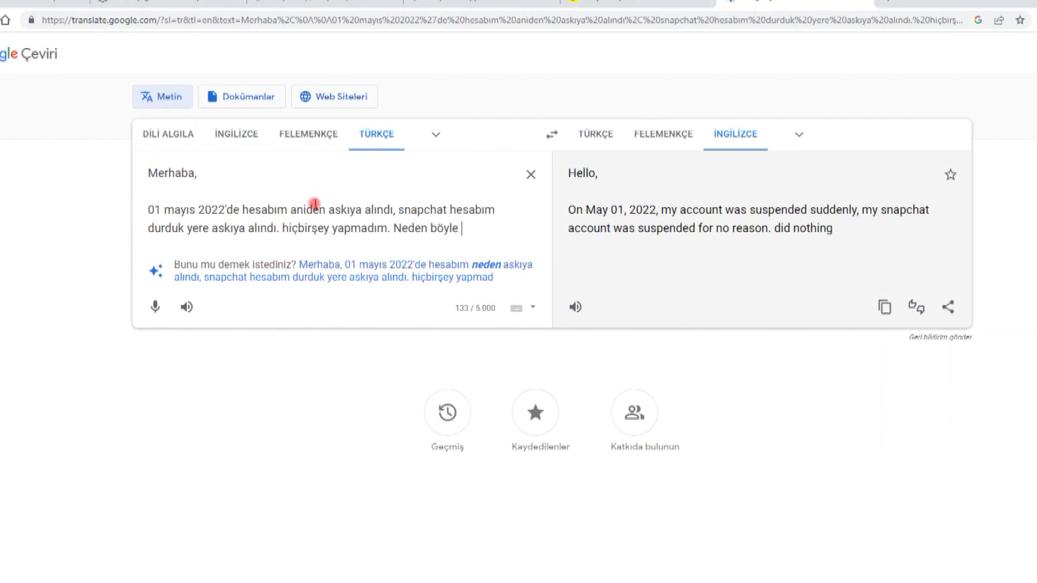
{"action": "type", "text": " yaptınız ?"}
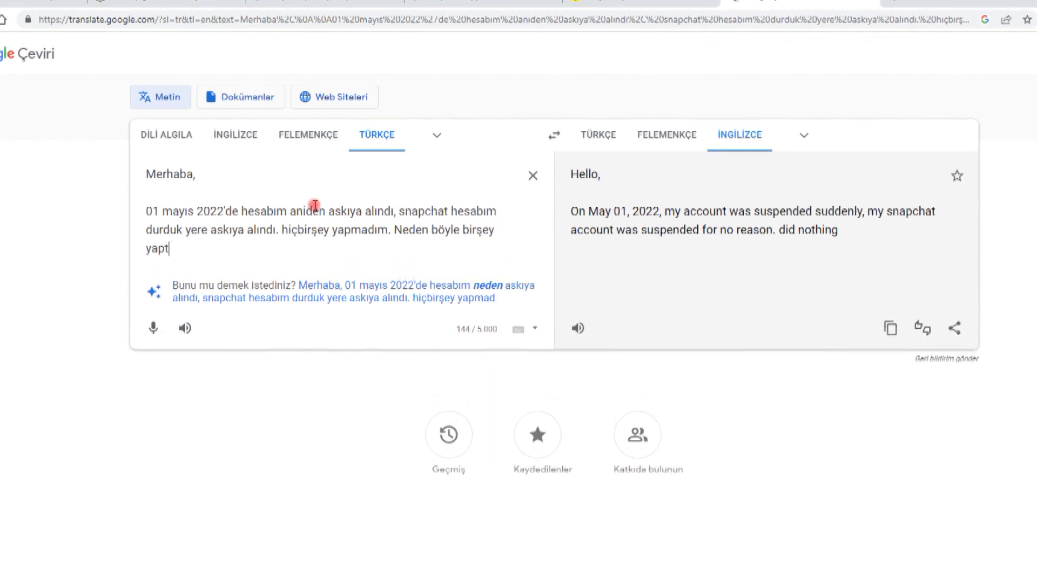
{"action": "key", "text": "BackSpace"}
{"action": "key", "text": "BackSpace"}
{"action": "type", "text": "? Lütrf"}
{"action": "key", "text": "BackSpace"}
{"action": "key", "text": "BackSpace"}
{"action": "key", "text": "BackSpace"}
{"action": "key", "text": "BackSpace"}
{"action": "key", "text": "BackSpace"}
{"action": "key", "text": "BackSpace"}
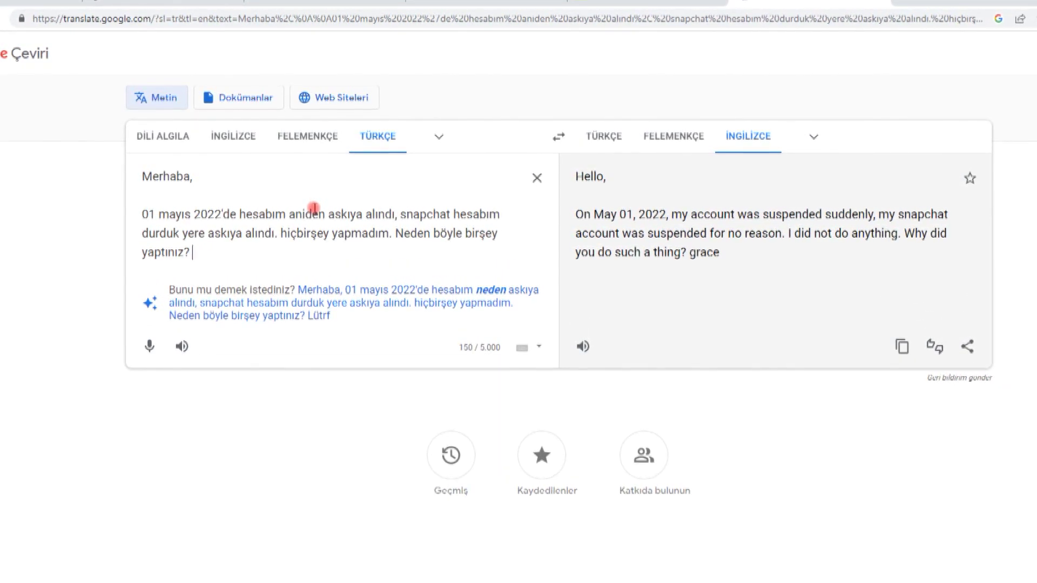
{"action": "type", "text": "Yardımcı olabilir misiniz. "}
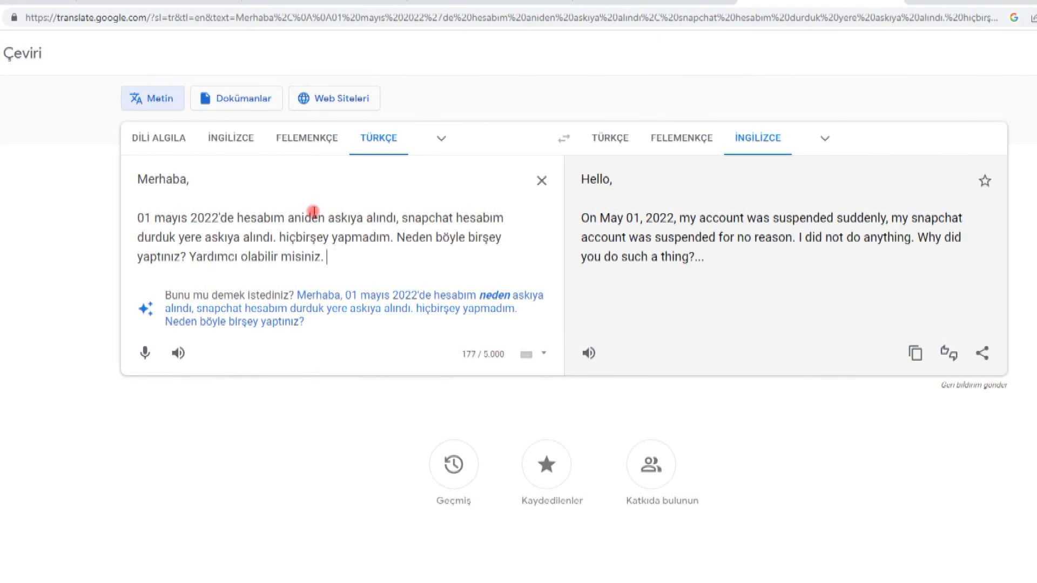
{"action": "type", "text": "Hesabıma tekrar giriş yap"}
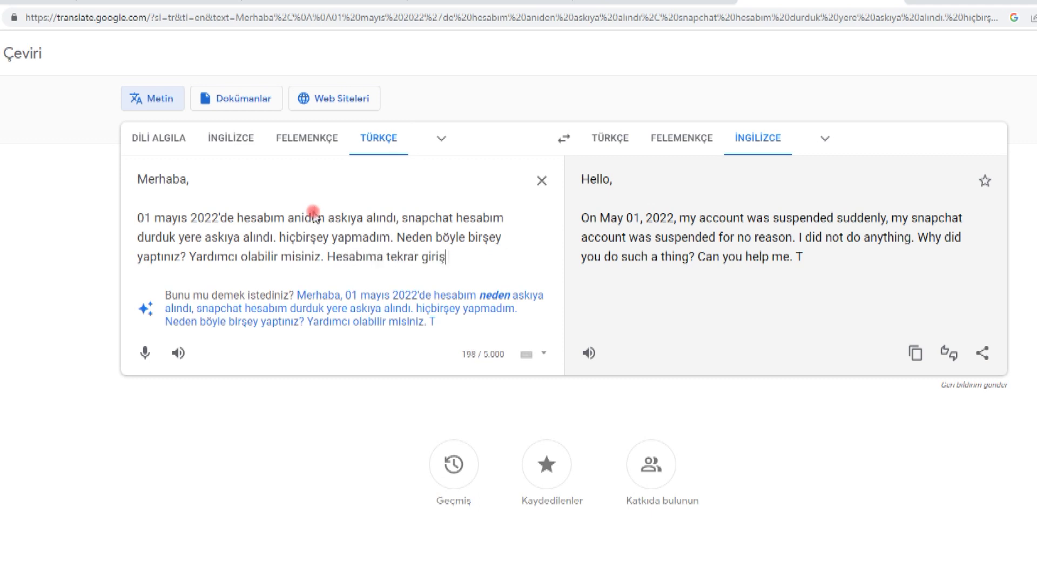
{"action": "key", "text": "BackSpace"}
{"action": "key", "text": "BackSpace"}
{"action": "type", "text": "apmak istiyorum."}
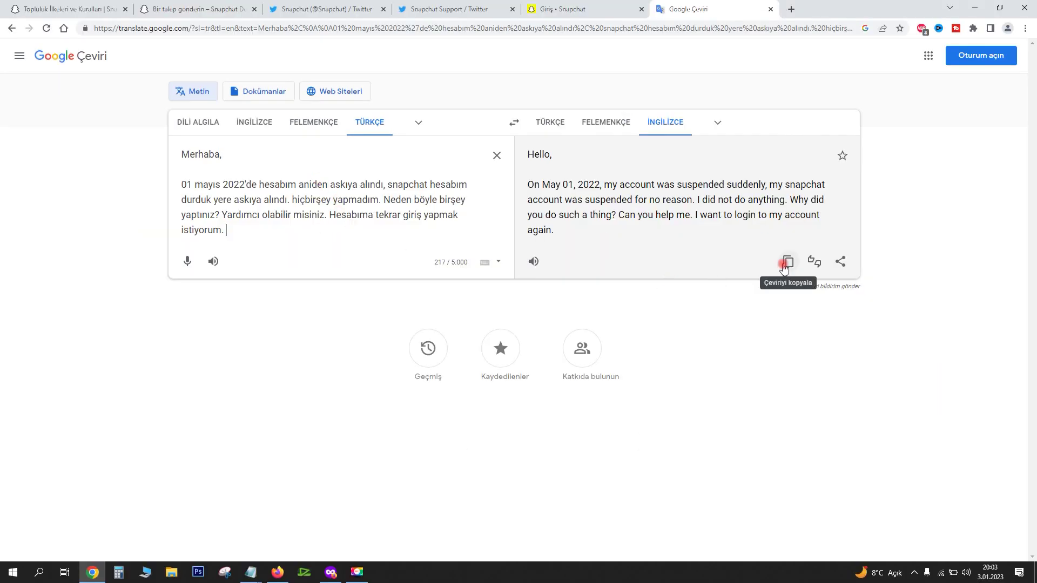
Copy the English translation and return to the Snapchat Support Twitter DM to attach a picture
{"action": "left_click", "coordinate": [785, 266]}
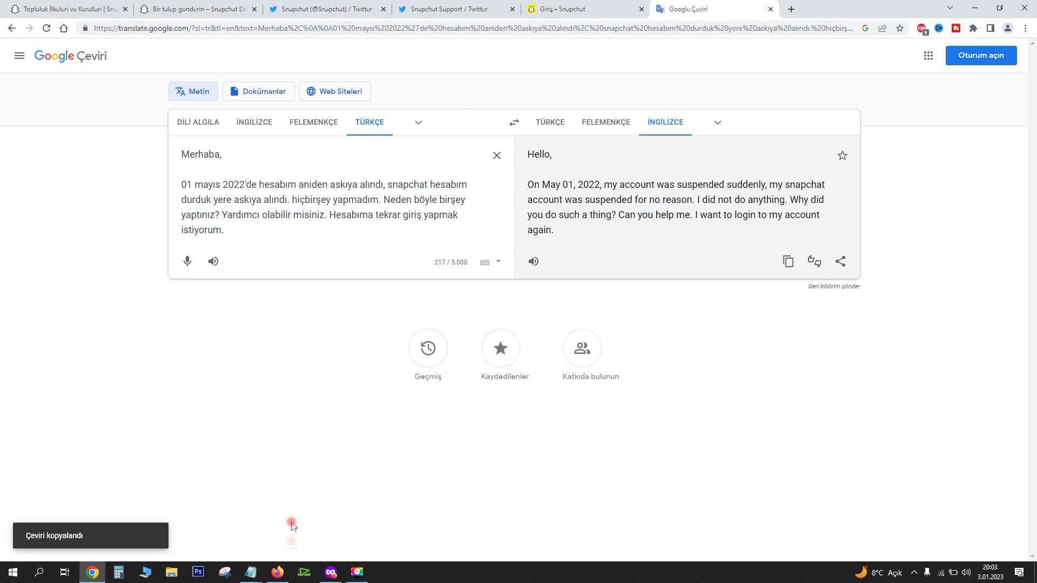
{"action": "mouse_move", "coordinate": [250, 571]}
{"action": "left_click", "coordinate": [322, 520]}
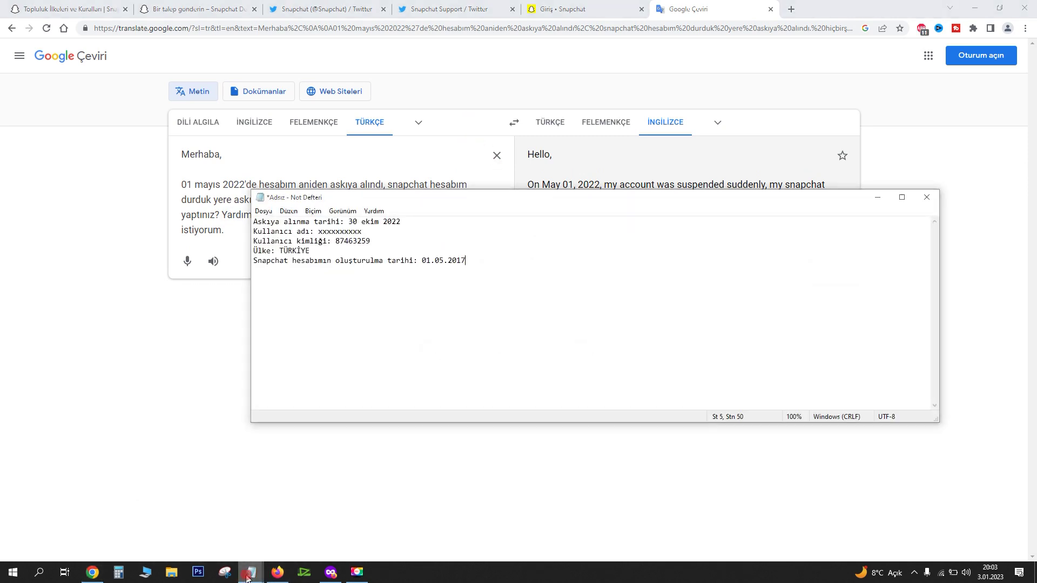
{"action": "left_click", "coordinate": [248, 573]}
{"action": "key", "text": "ctrl+4"}
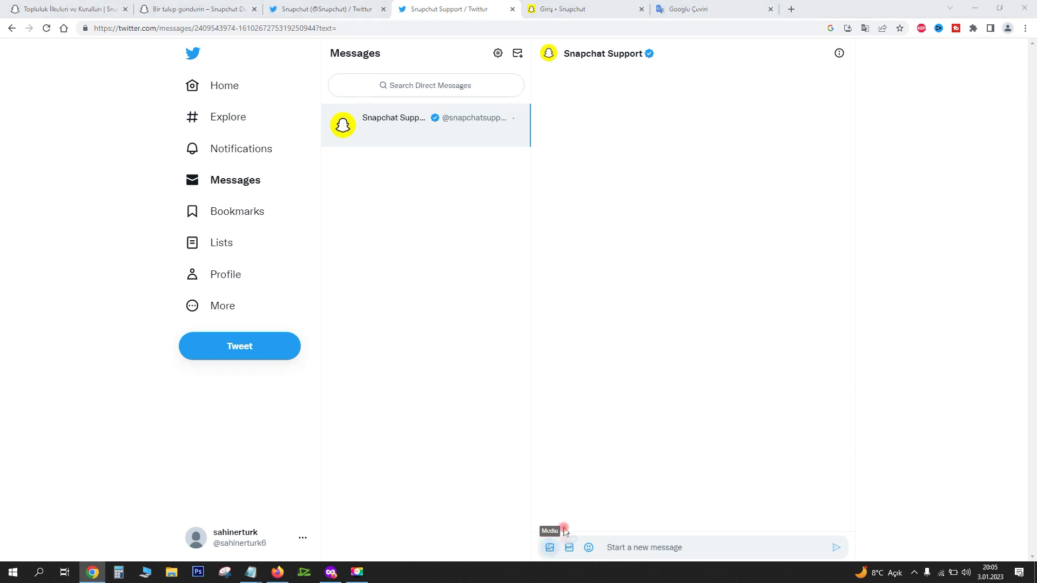
{"action": "left_click", "coordinate": [550, 547]}
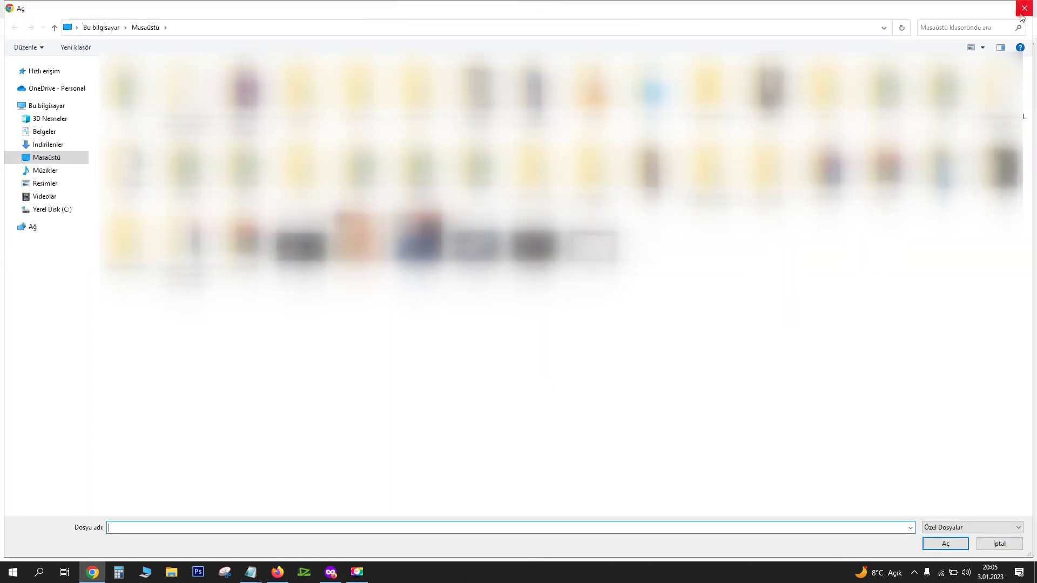
Close the file picker without attaching any file
{"action": "left_click", "coordinate": [1025, 8]}
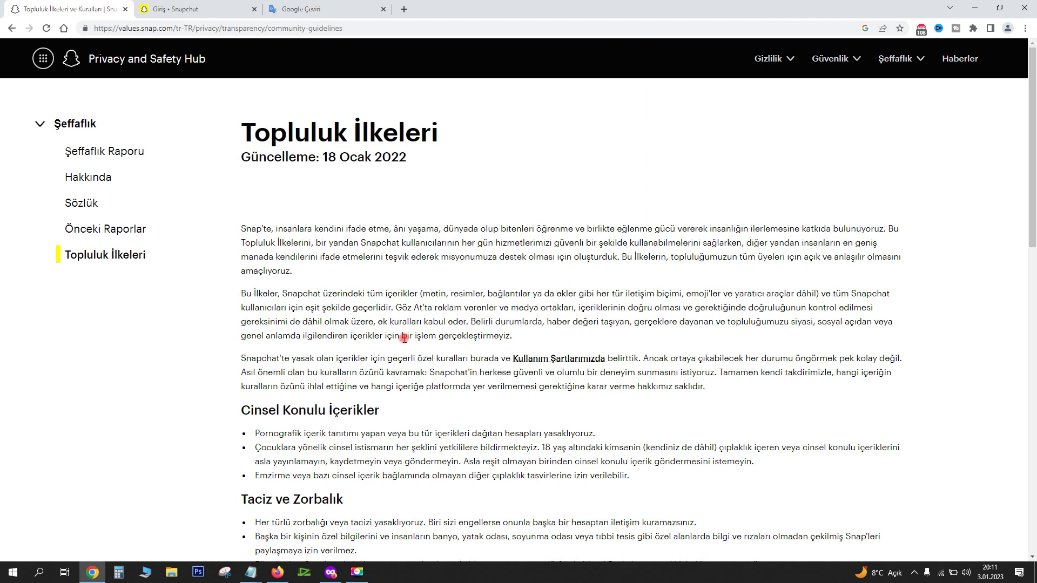
Switch to the Firefox window showing the Gmail inbox
{"action": "key", "text": "alt+Tab"}
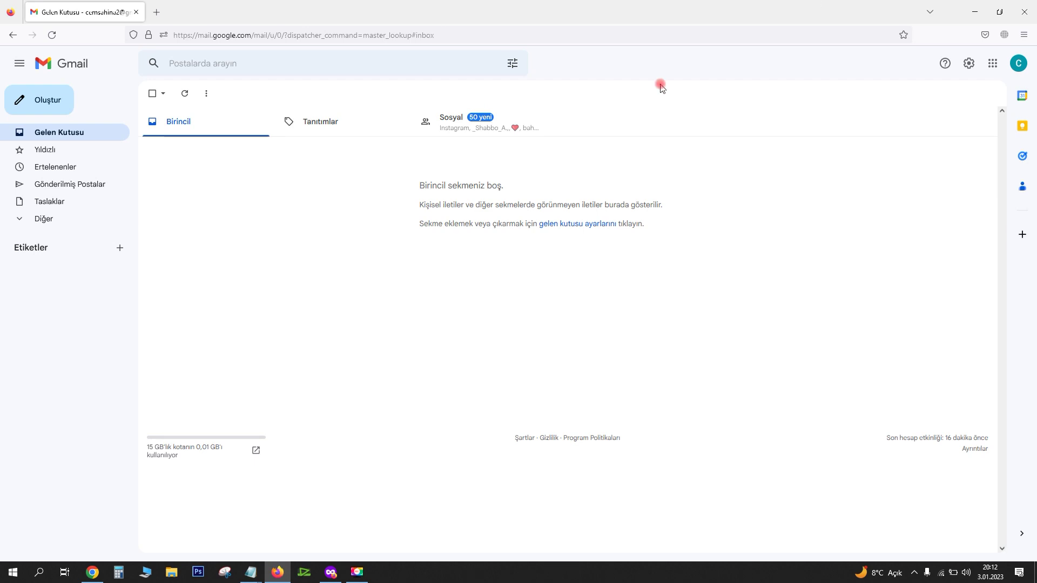
{"action": "left_click", "coordinate": [41, 103]}
{"action": "mouse_move", "coordinate": [251, 571]}
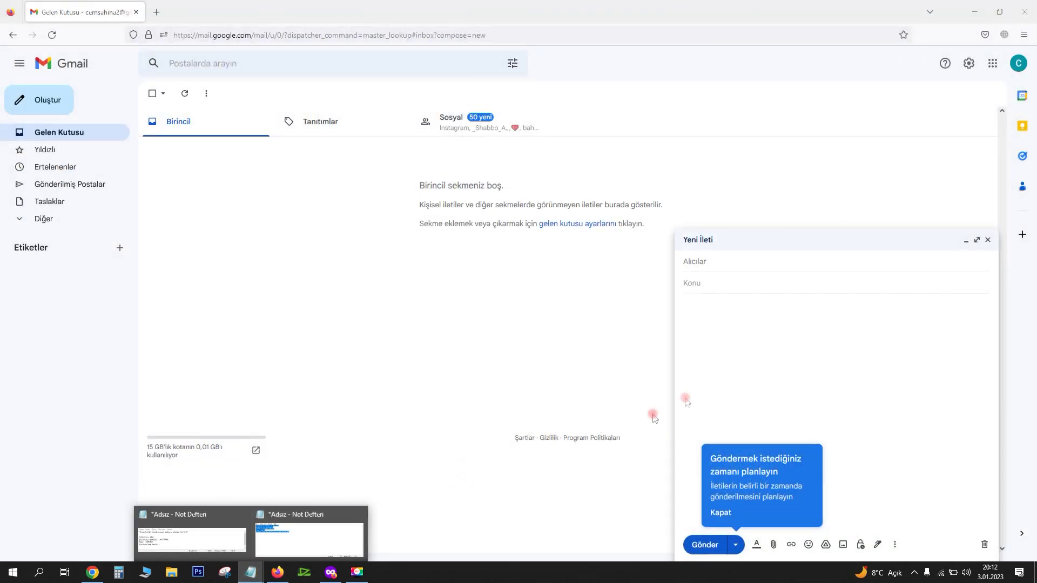
{"action": "left_click", "coordinate": [773, 353]}
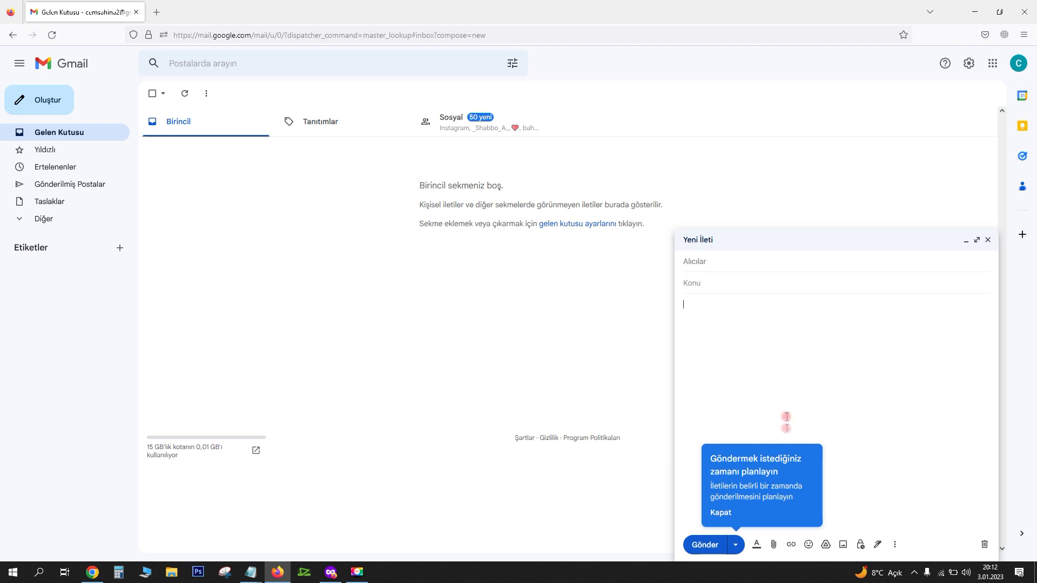
{"action": "left_click", "coordinate": [729, 262]}
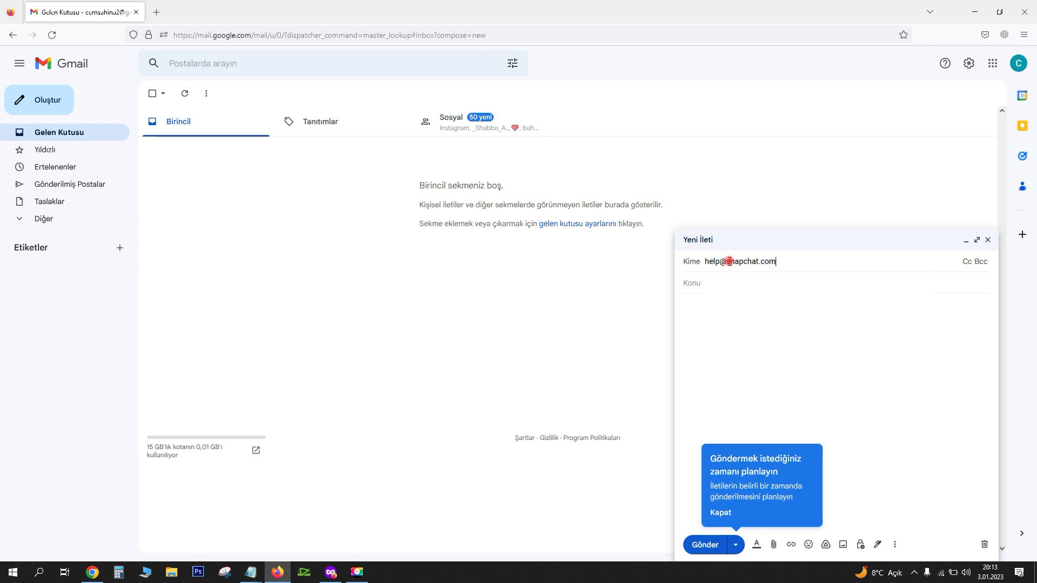
{"action": "key", "text": "Return"}
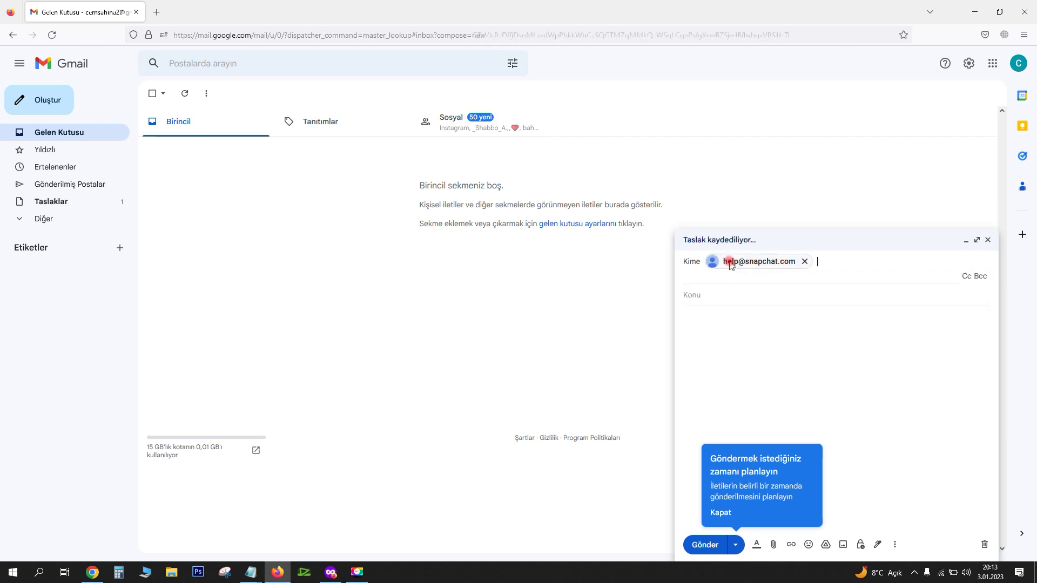
{"action": "left_click", "coordinate": [769, 293]}
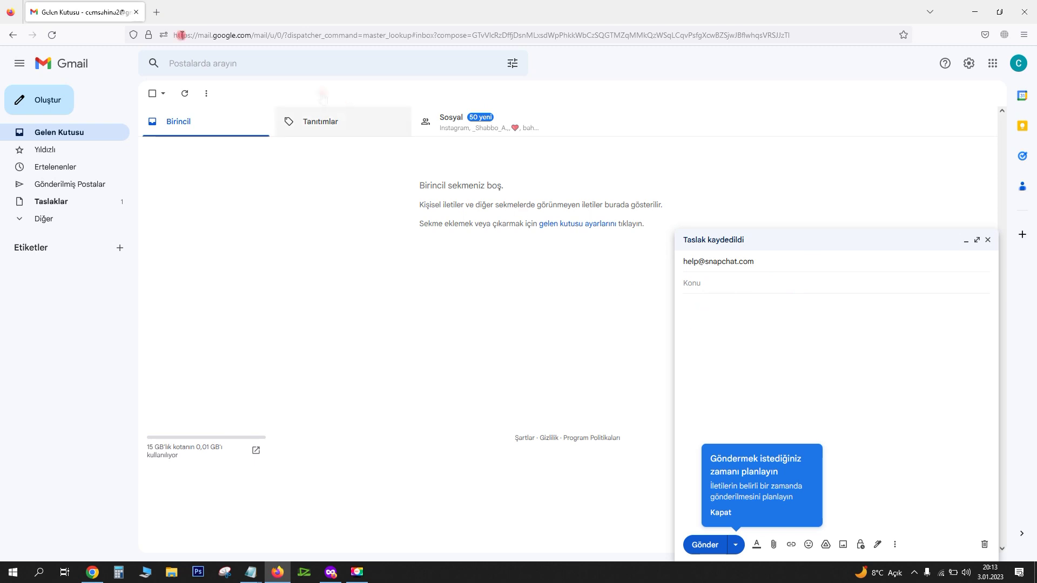
Bring the Google Translate window to the front from the taskbar
{"action": "right_click", "coordinate": [219, 537]}
{"action": "left_click", "coordinate": [383, 520]}
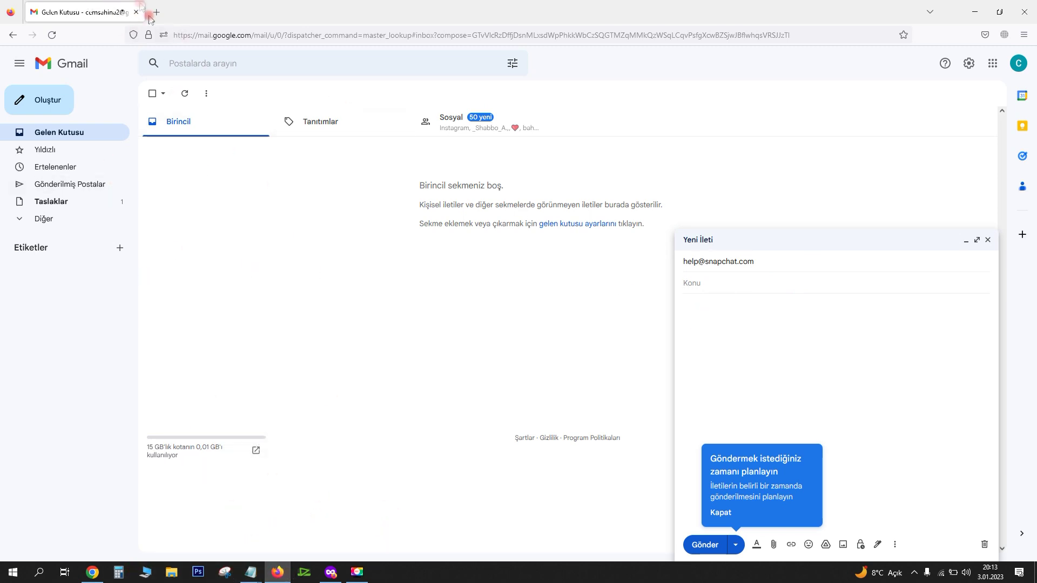
{"action": "left_click", "coordinate": [93, 572]}
Write the Turkish appeal: account suspended on 30 ekim 2022 without violating policies, asking for help
{"action": "type", "text": "022'de he"}
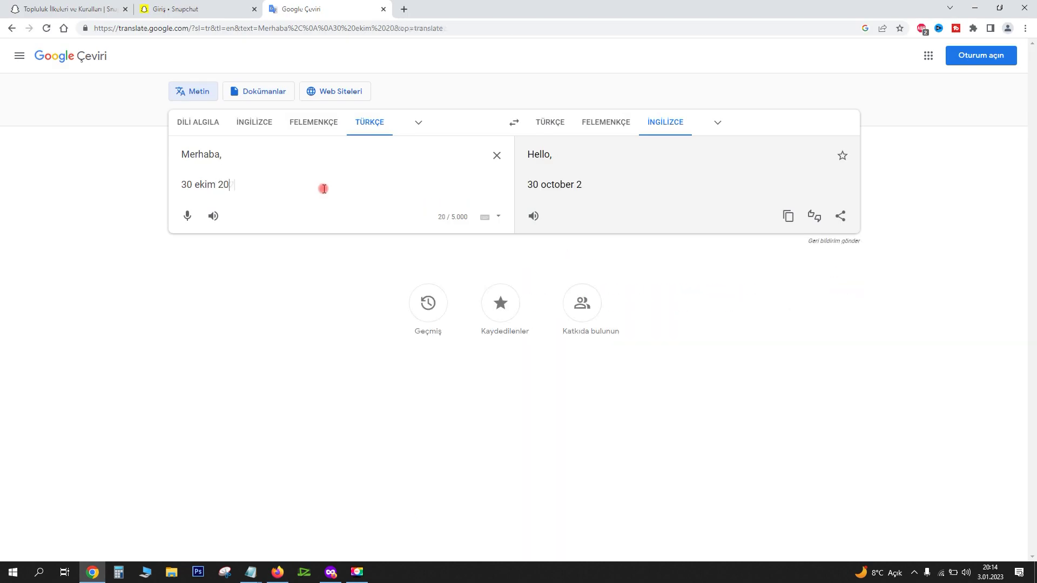
{"action": "key", "text": "BackSpace"}
{"action": "key", "text": "BackSpace"}
{"action": "type", "text": "sna"}
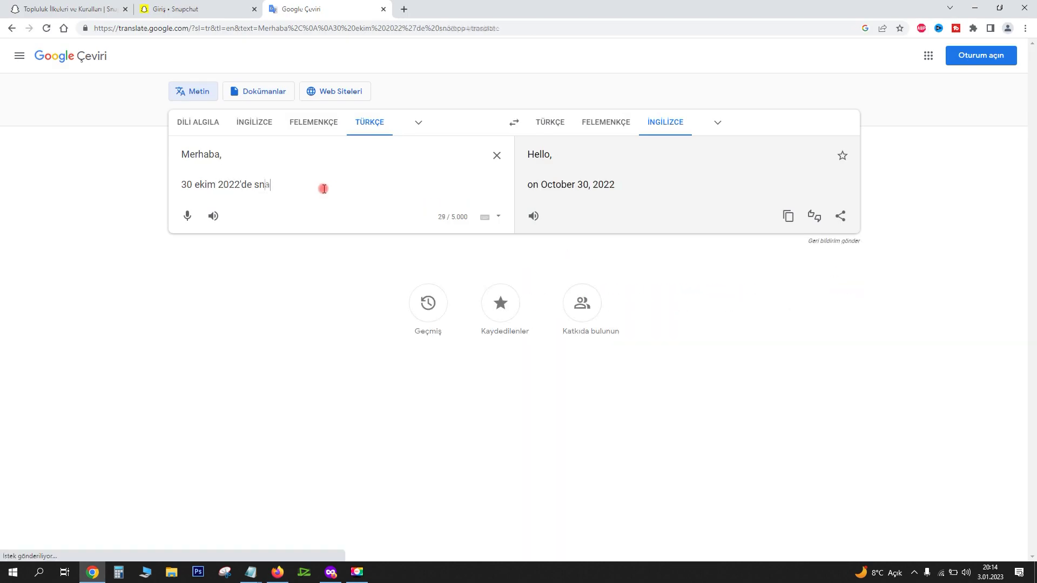
{"action": "type", "text": "pchat hesabım askıya alındı,"}
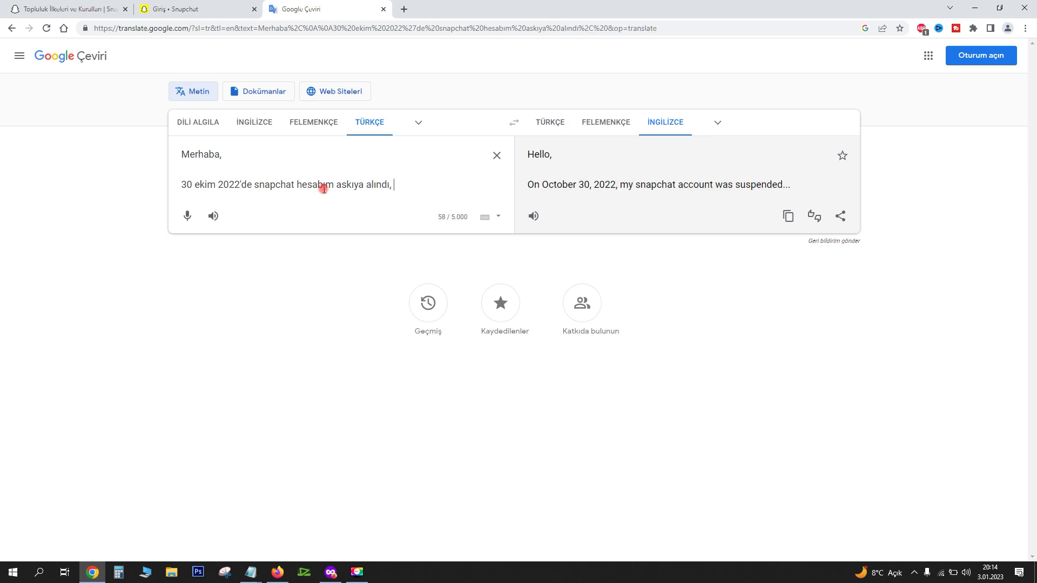
{"action": "type", "text": " hiçb"}
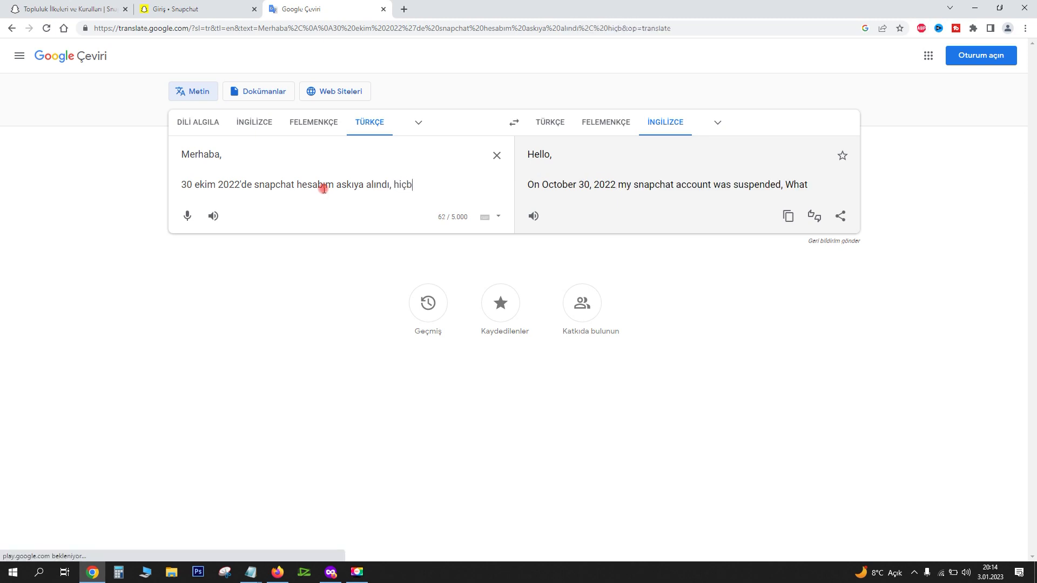
{"action": "type", "text": "ir şekilde politi"}
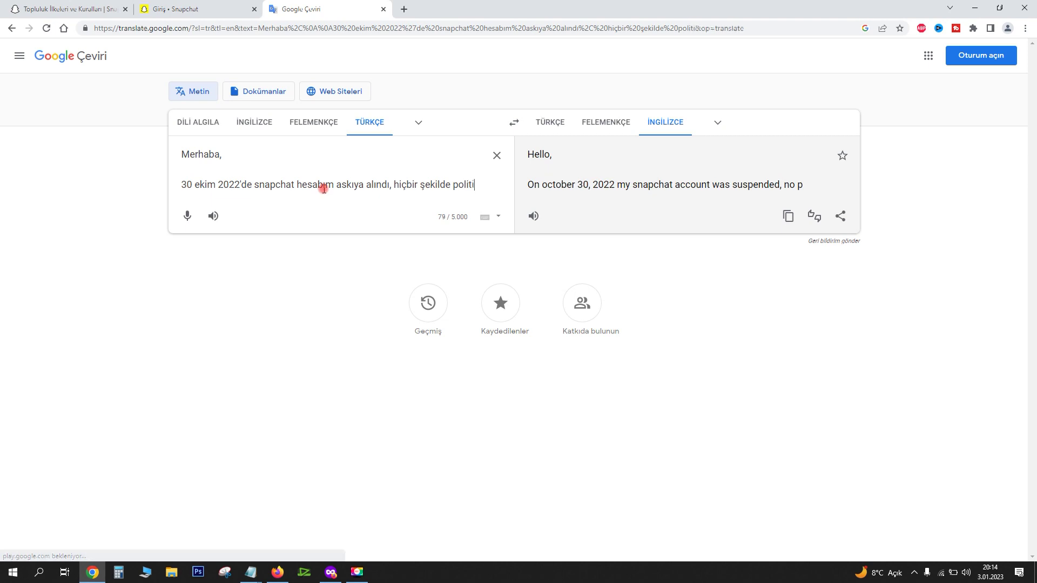
{"action": "type", "text": "kaları ihlal etmedim"}
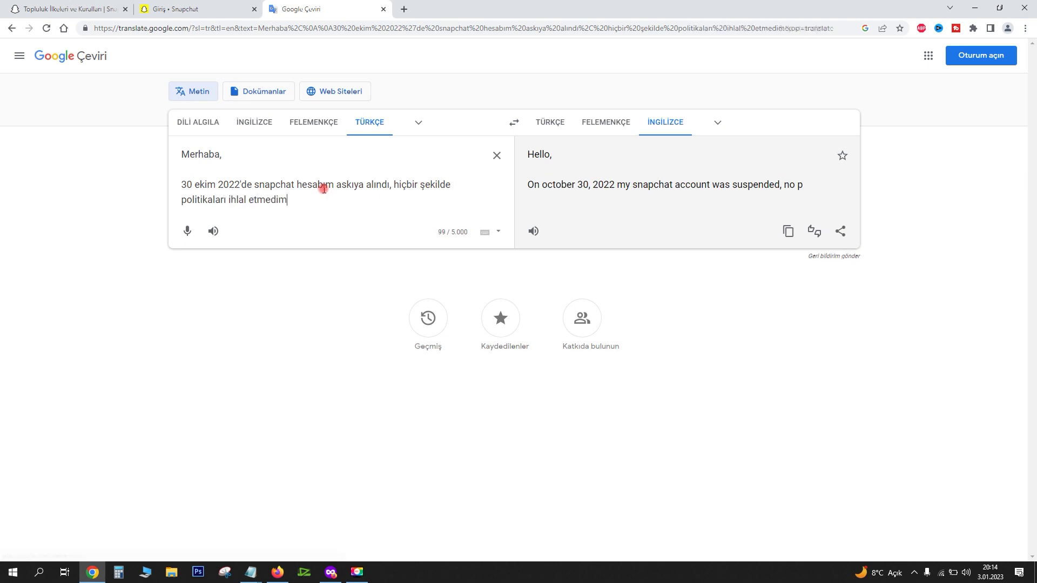
{"action": "type", "text": ". Neden böyle birşey "}
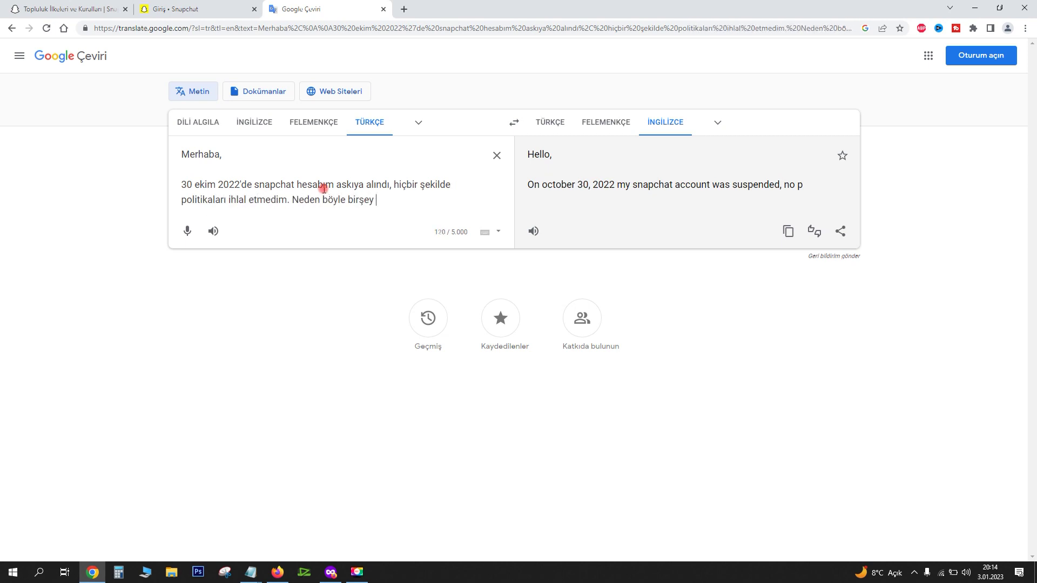
{"action": "type", "text": "olduğunu bilmiyorum"}
{"action": "key", "text": "Return"}
{"action": "key", "text": "Return"}
{"action": "type", "text": "Lür"}
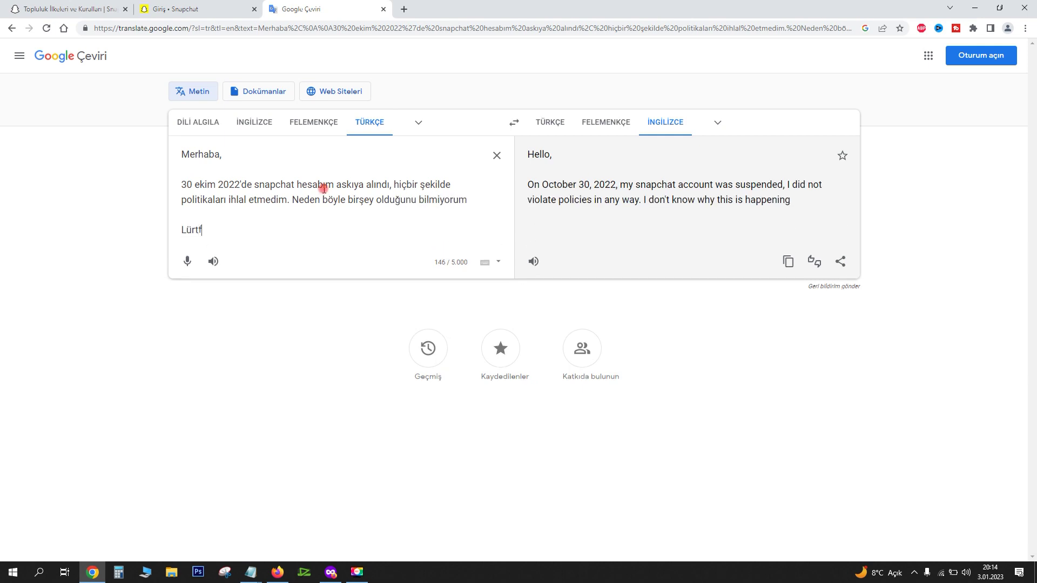
{"action": "key", "text": "BackSpace"}
{"action": "type", "text": "tfen"}
{"action": "type", "text": "onuda bana yardımc"}
{"action": "type", "text": "ı olabilir mis"}
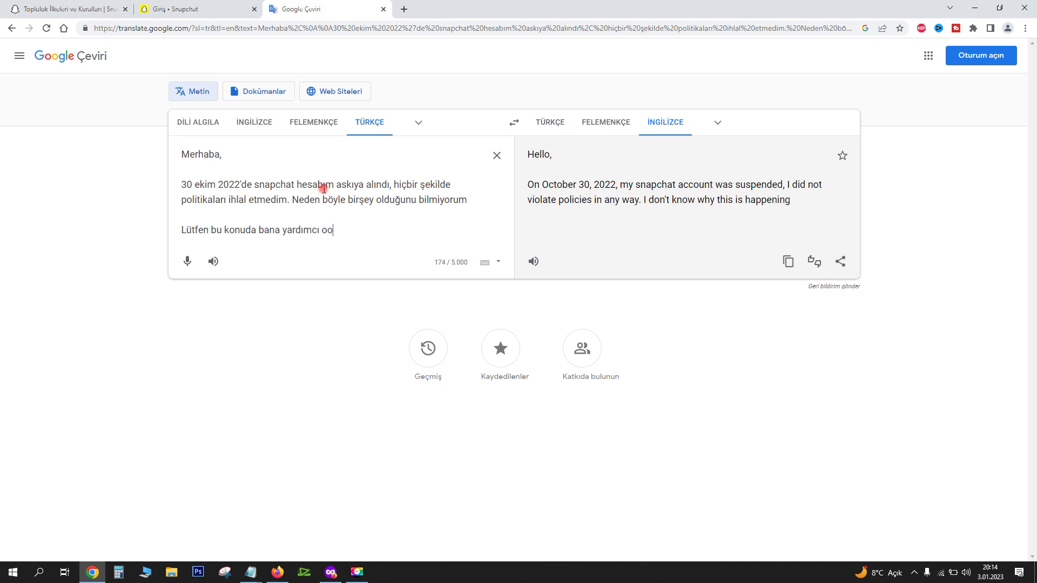
{"action": "type", "text": "iniz?"}
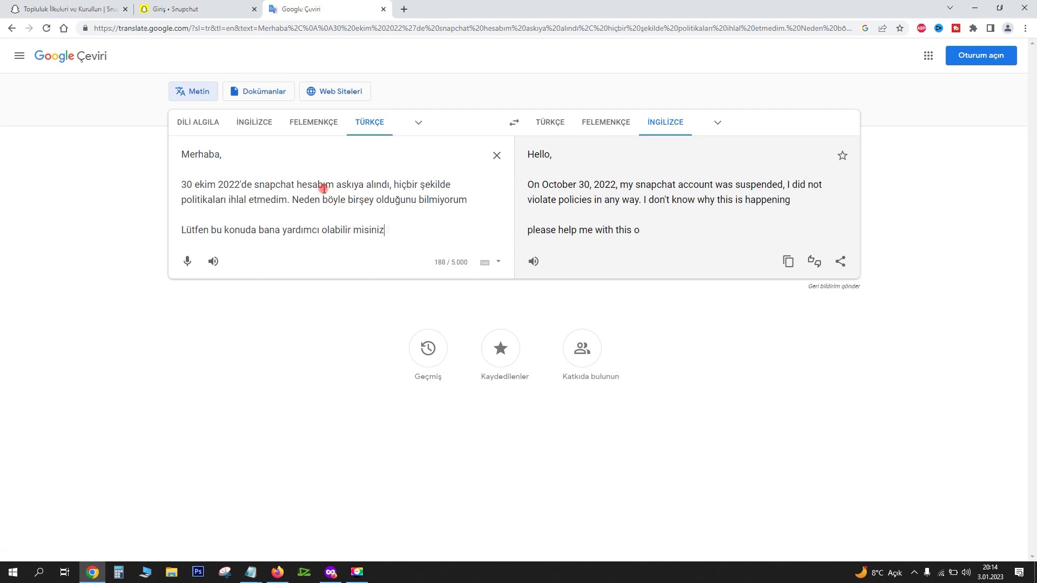
Paste the account details from Notepad below the request, with one blank line between
{"action": "mouse_move", "coordinate": [250, 571]}
{"action": "left_click", "coordinate": [331, 532]}
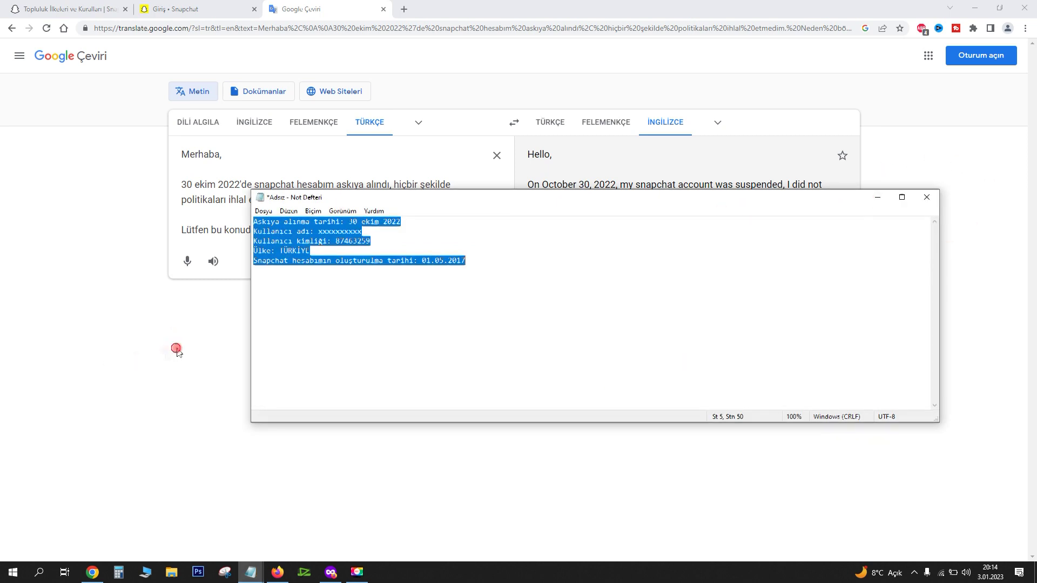
{"action": "left_click", "coordinate": [441, 229]}
{"action": "key", "text": "Return"}
{"action": "key", "text": "Return"}
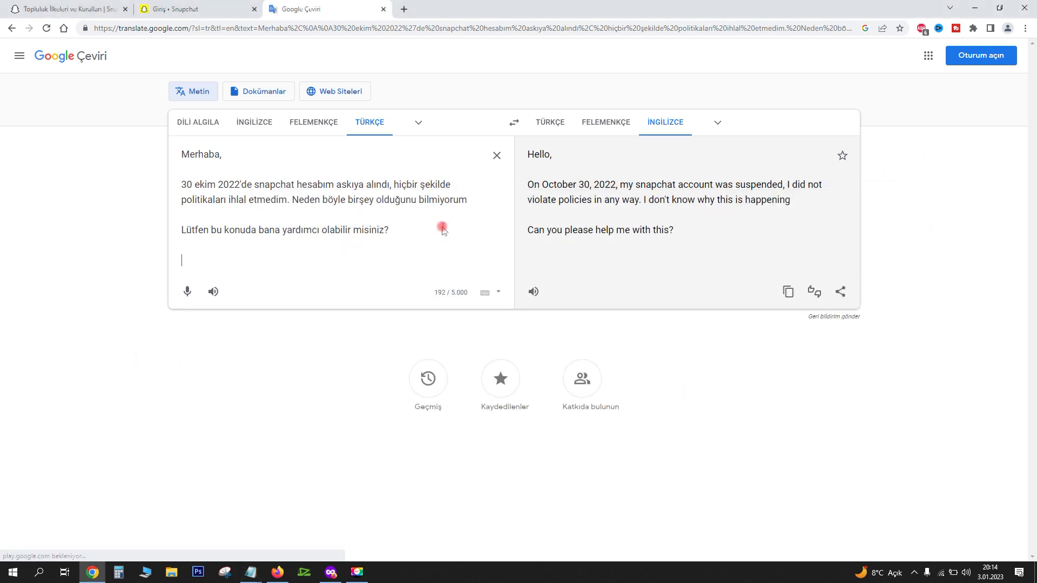
{"action": "key", "text": "ctrl+v"}
{"action": "left_click", "coordinate": [254, 246]}
{"action": "key", "text": "BackSpace"}
{"action": "key", "text": "Return"}
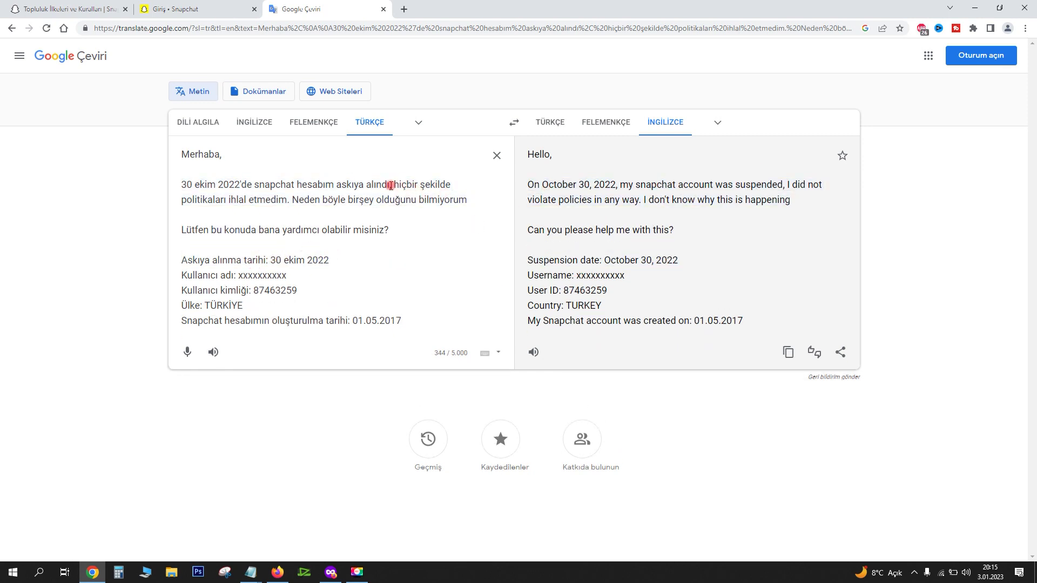
Select the first English sentence of the translation and return to the Gmail draft's subject line
{"action": "left_click_drag", "start_coordinate": [390, 184], "coordinate": [153, 189]}
{"action": "left_click", "coordinate": [136, 187]}
{"action": "left_click_drag", "start_coordinate": [523, 185], "coordinate": [785, 187]}
{"action": "key", "text": "ctrl+c"}
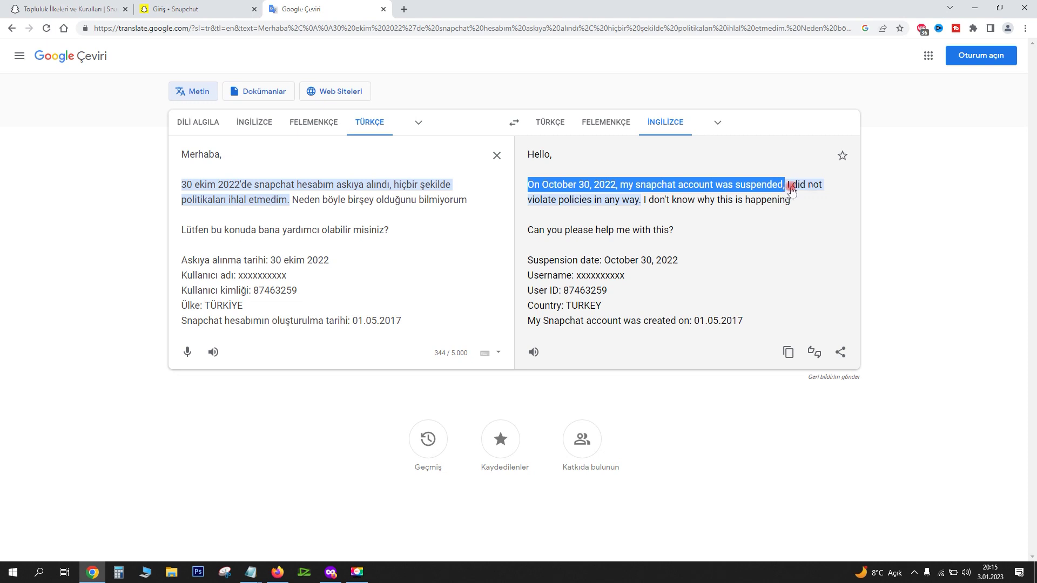
{"action": "left_click", "coordinate": [277, 572]}
{"action": "left_click", "coordinate": [748, 279]}
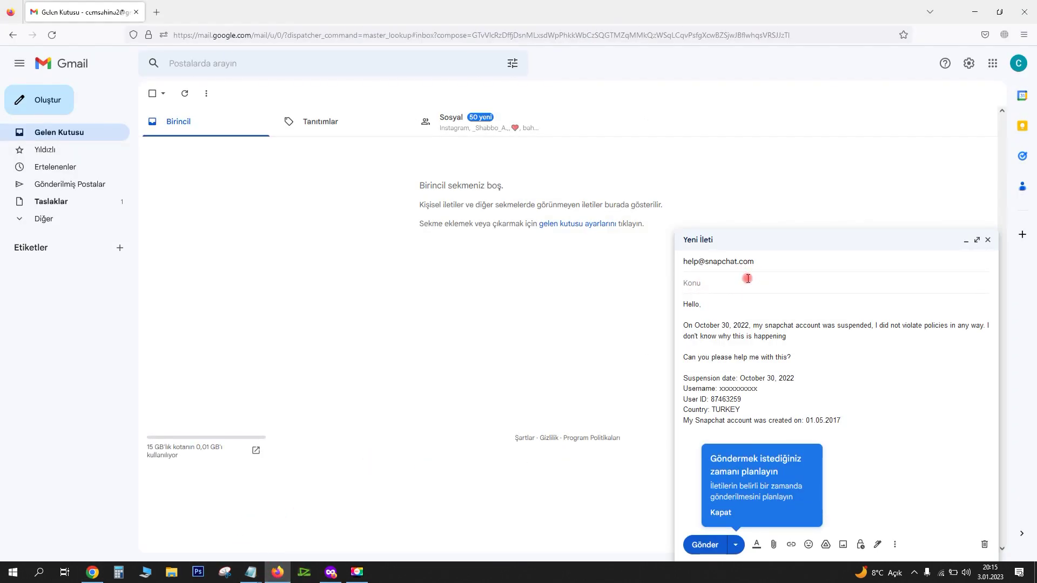
Paste the suspension sentence as the subject, then translate and copy 'çok önemli' as 'very important'
{"action": "key", "text": "ctrl+v"}
{"action": "key", "text": "BackSpace"}
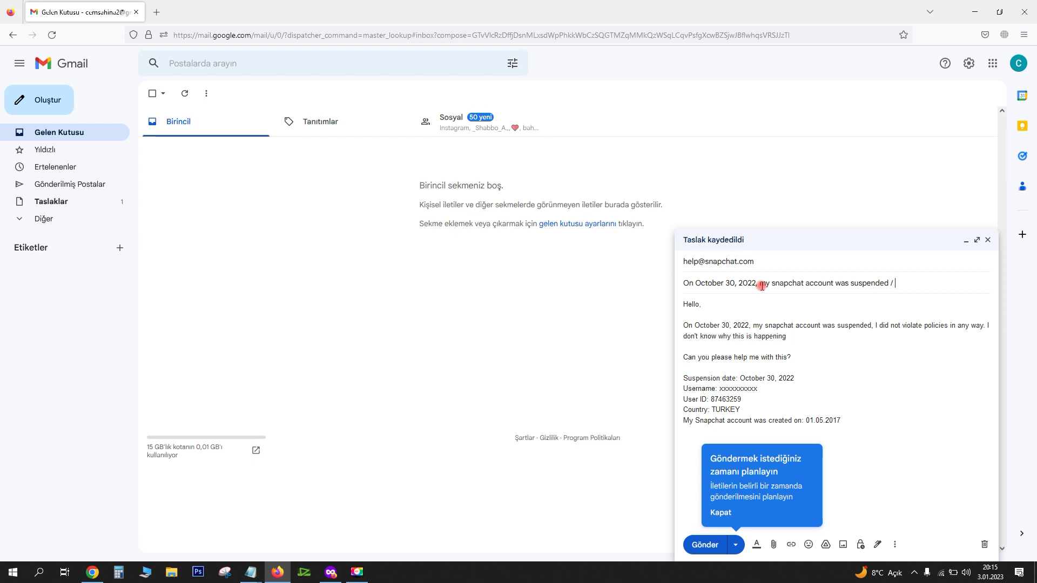
{"action": "left_click", "coordinate": [92, 573]}
{"action": "left_click", "coordinate": [410, 221]}
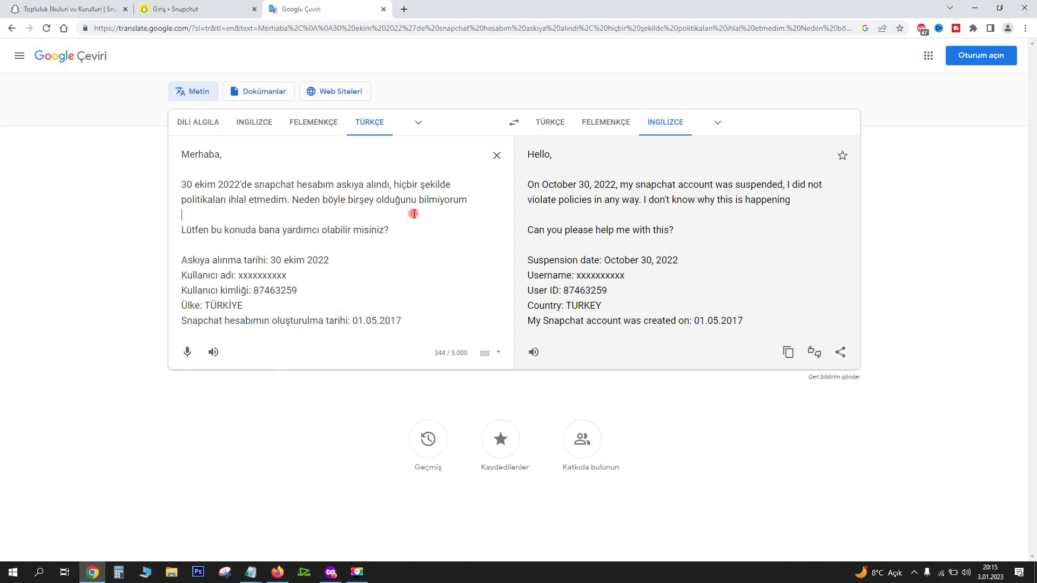
{"action": "key", "text": "ctrl+a"}
{"action": "type", "text": "çok önemli"}
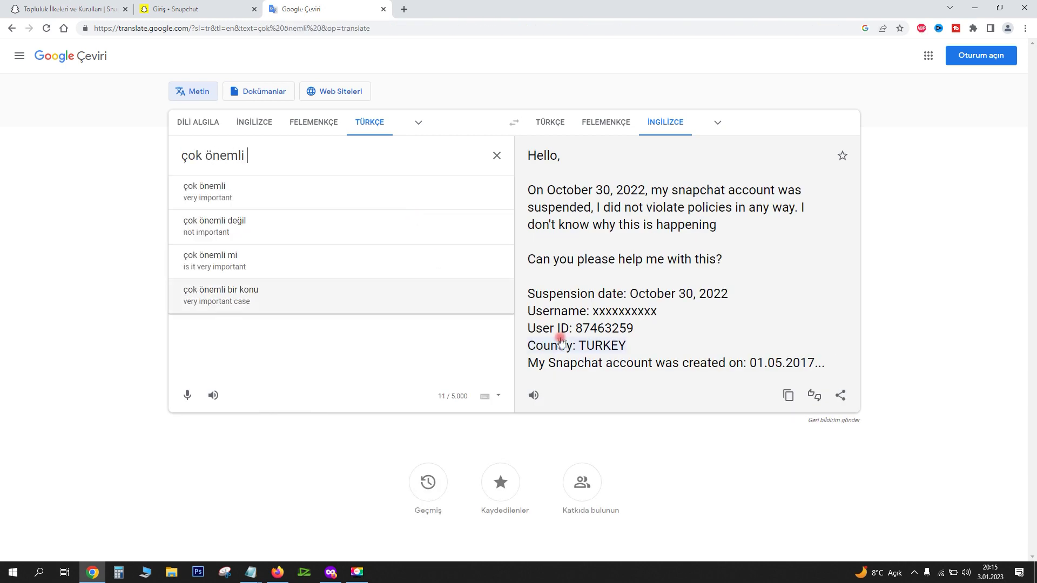
{"action": "left_click", "coordinate": [789, 211]}
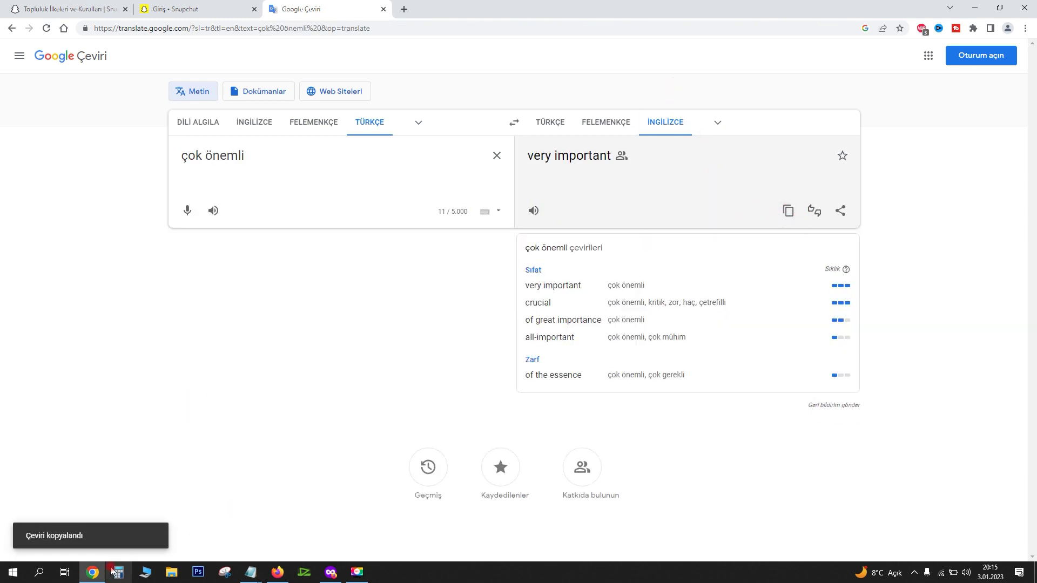
Add 'Very Important' after the slash in the subject, capitalizing Important
{"action": "left_click", "coordinate": [277, 573]}
{"action": "key", "text": "ctrl+v"}
{"action": "key", "text": "ctrl+Left"}
{"action": "key", "text": "ctrl+Left"}
{"action": "key", "text": "ctrl+Right"}
{"action": "key", "text": "Delete"}
{"action": "type", "text": "I"}
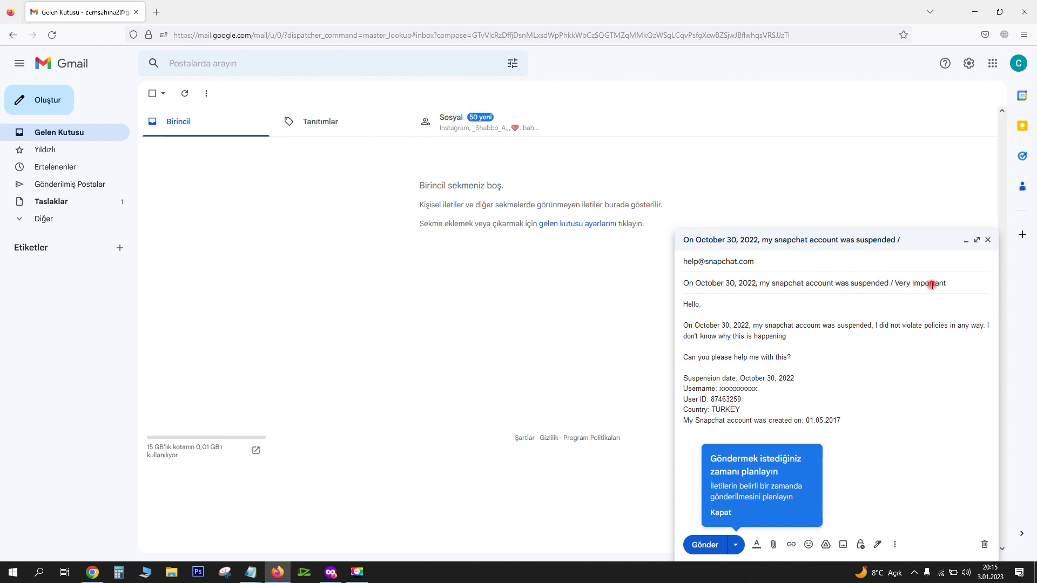
Wrap 'Very Important' in parentheses and end the subject with ' - [2023]'
{"action": "left_click", "coordinate": [895, 284]}
{"action": "type", "text": "("}
{"action": "key", "text": "BackSpace"}
{"action": "key", "text": "Right"}
{"action": "type", "text": "("}
{"action": "left_click", "coordinate": [958, 284]}
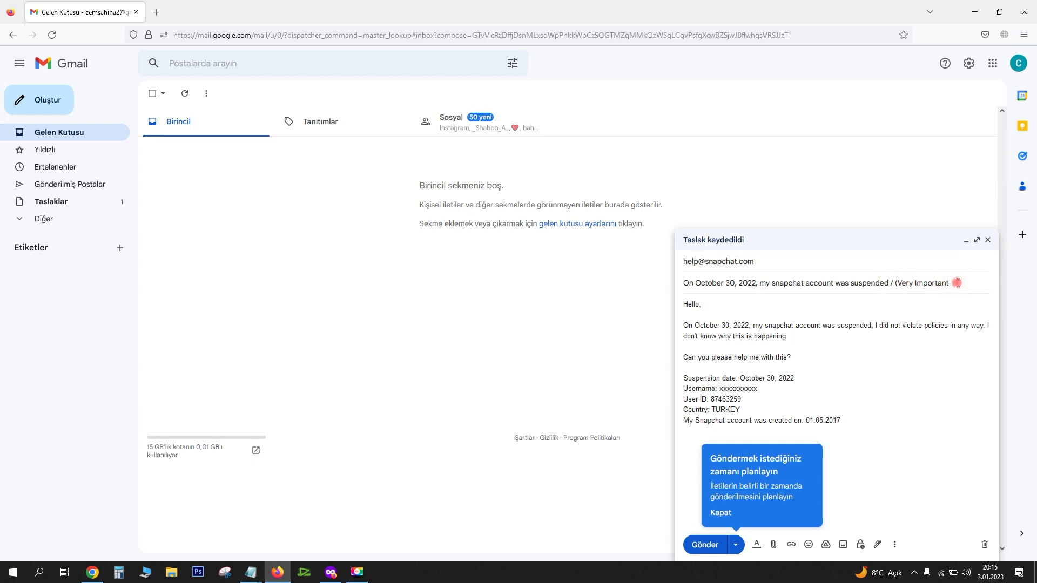
{"action": "type", "text": "=["}
{"action": "type", "text": "2022"}
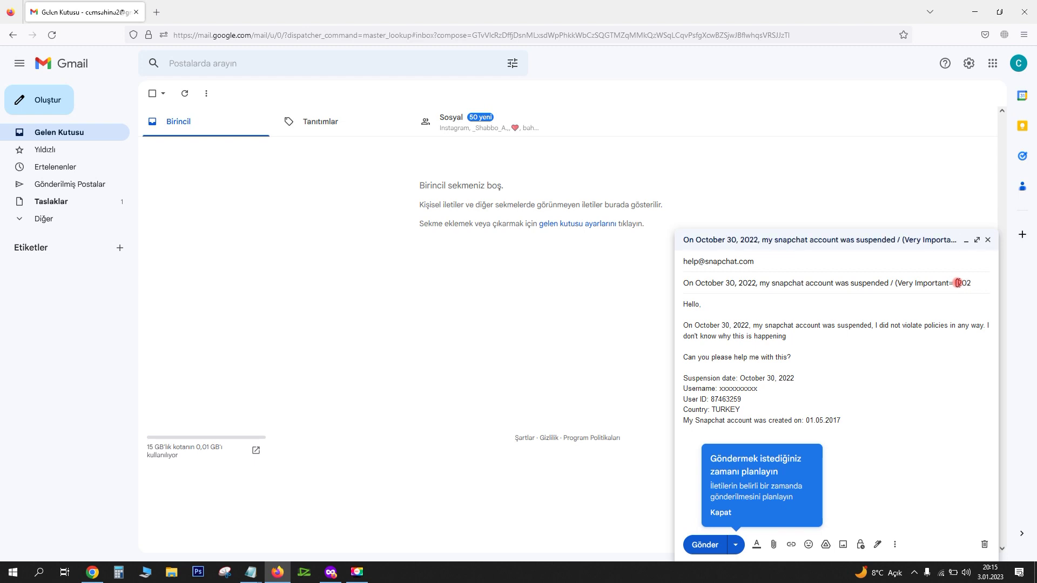
{"action": "type", "text": "3]"}
{"action": "left_click", "coordinate": [958, 283]}
{"action": "key", "text": "BackSpace"}
{"action": "type", "text": "- )"}
{"action": "key", "text": "shift+Tab"}
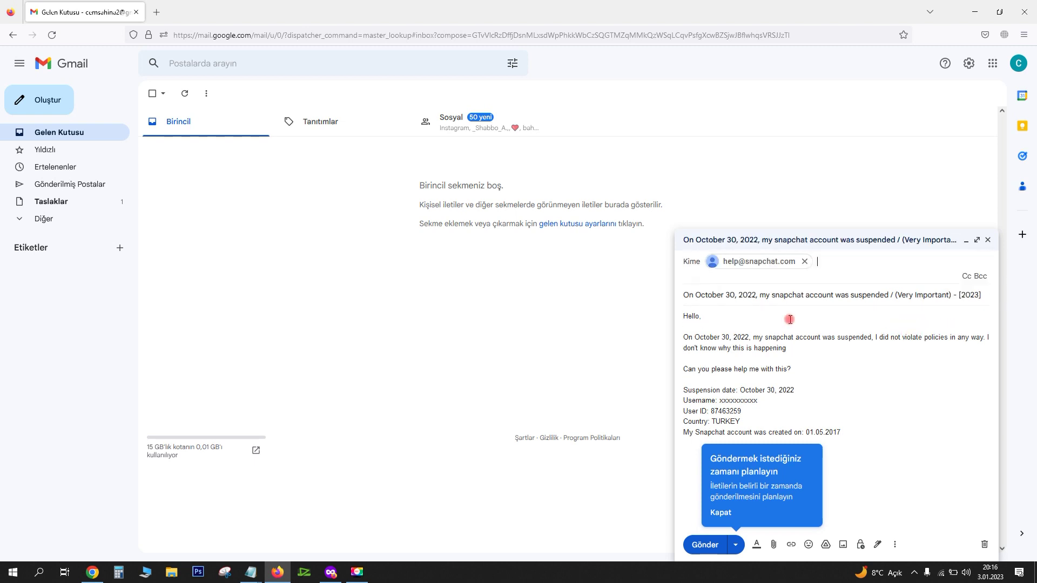